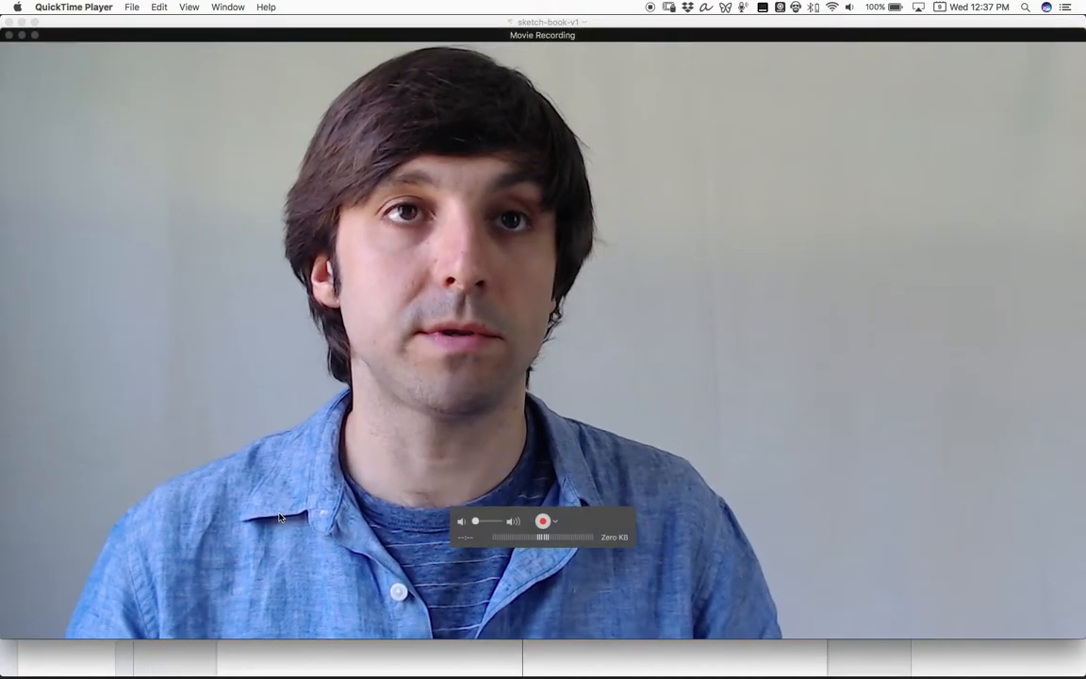
Step: Enlarge the eBook outline note, scroll its TIPS list to the last item and move the window left
left_click(245, 654)
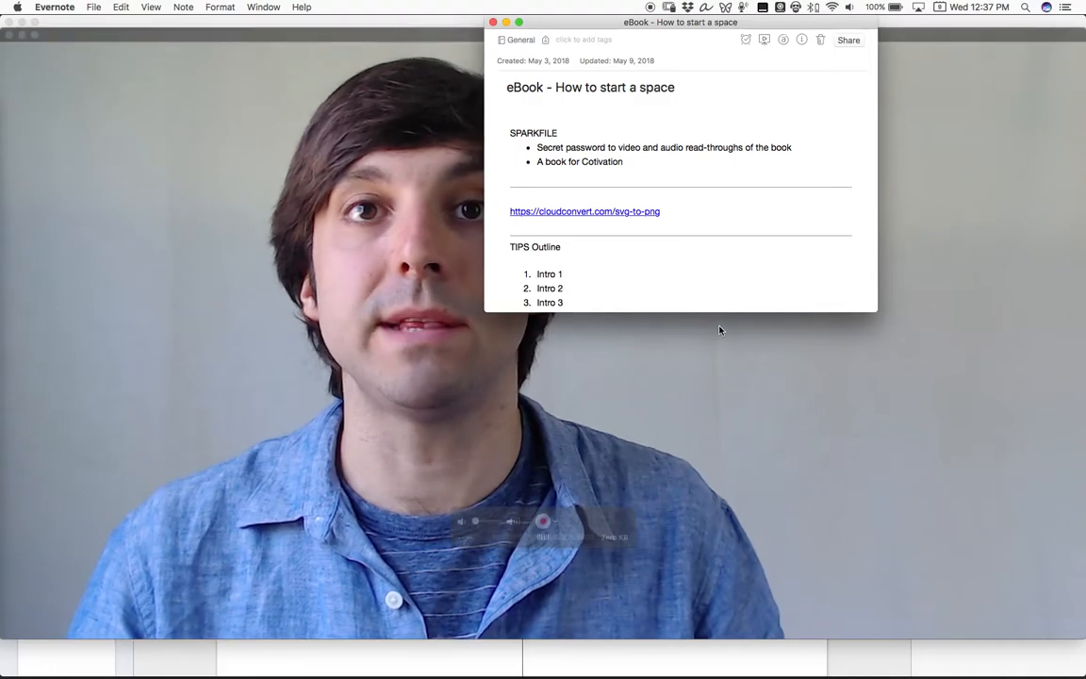
left_click_drag(704, 310, 704, 667)
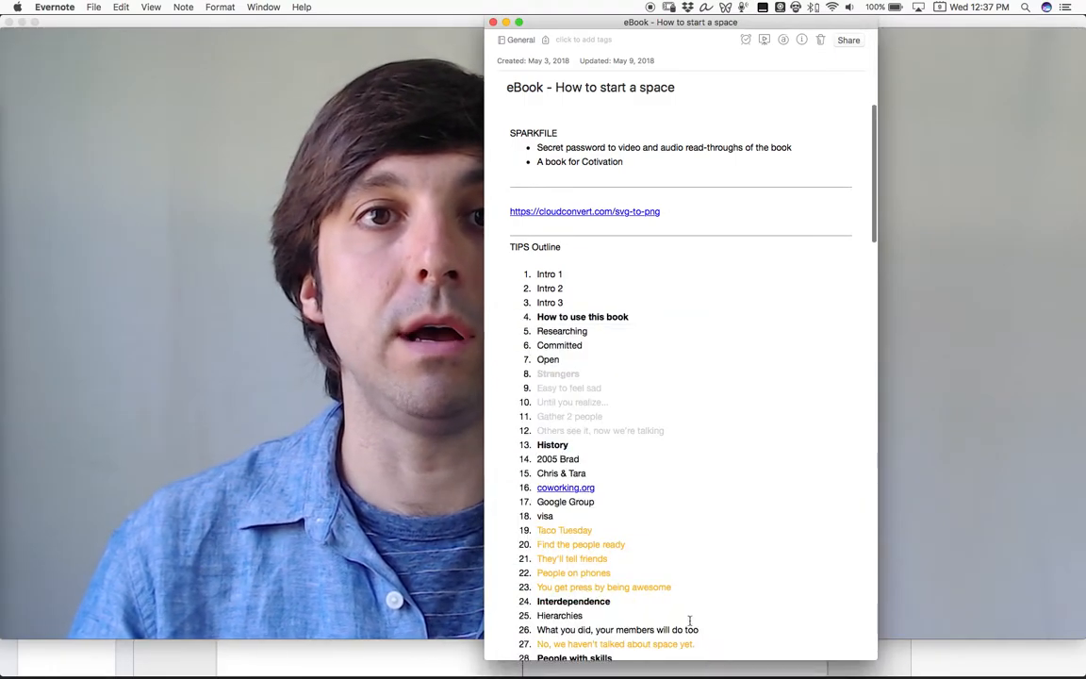
scroll(565, 377, "down", 4)
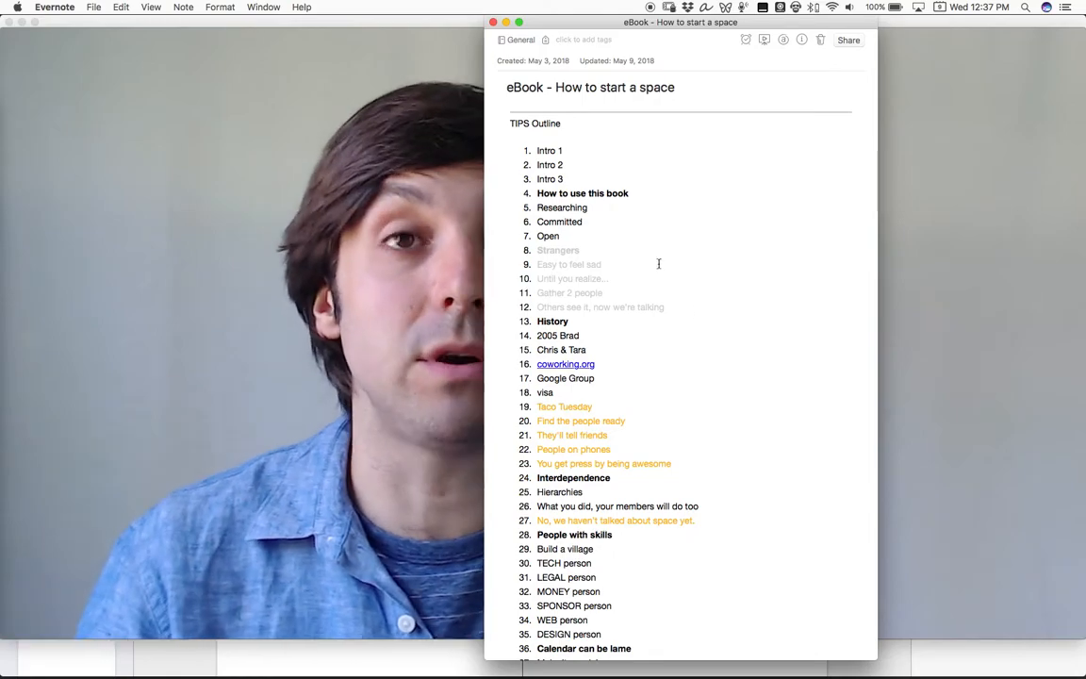
scroll(601, 293, "down", 3)
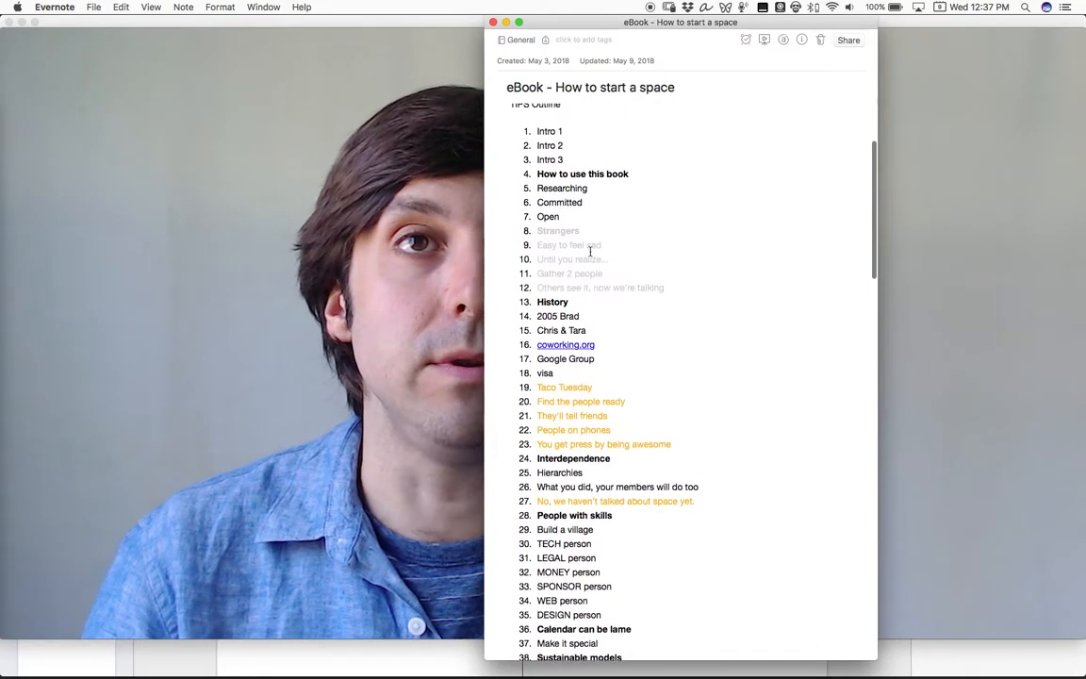
triple_click(632, 172)
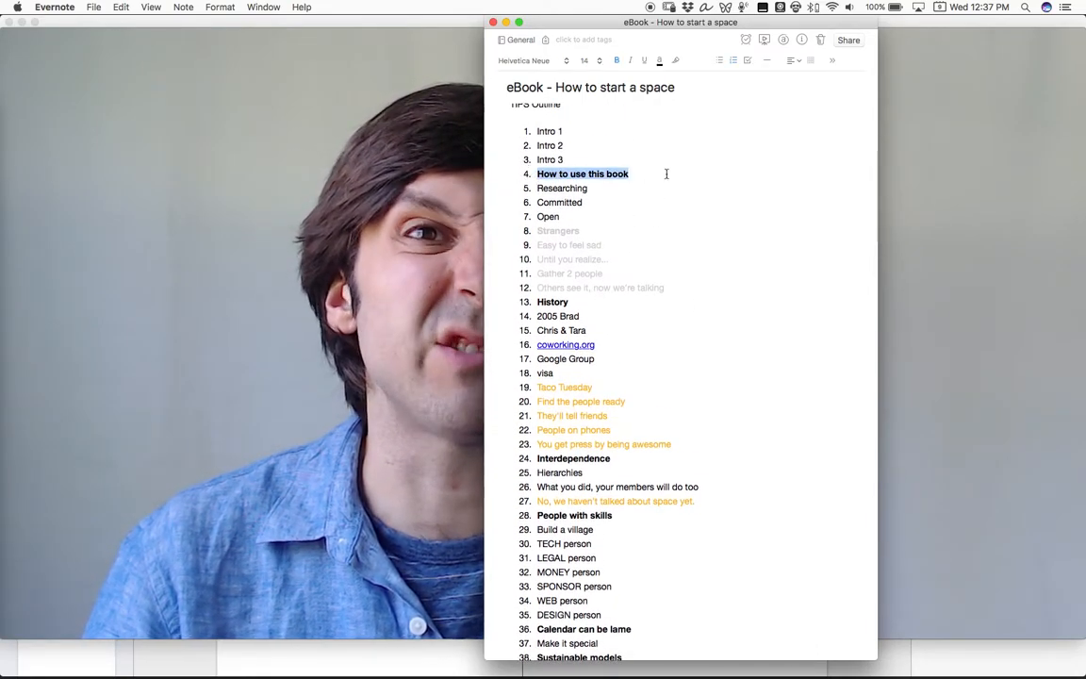
scroll(682, 281, "down", 2)
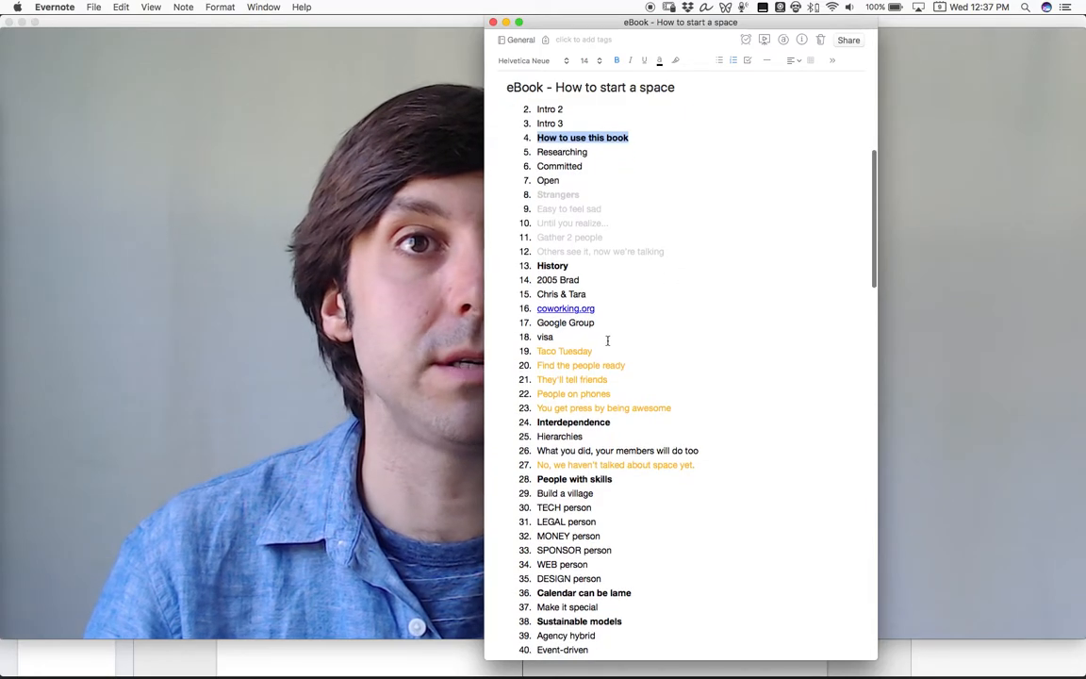
left_click(613, 397)
scroll(703, 415, "down", 4)
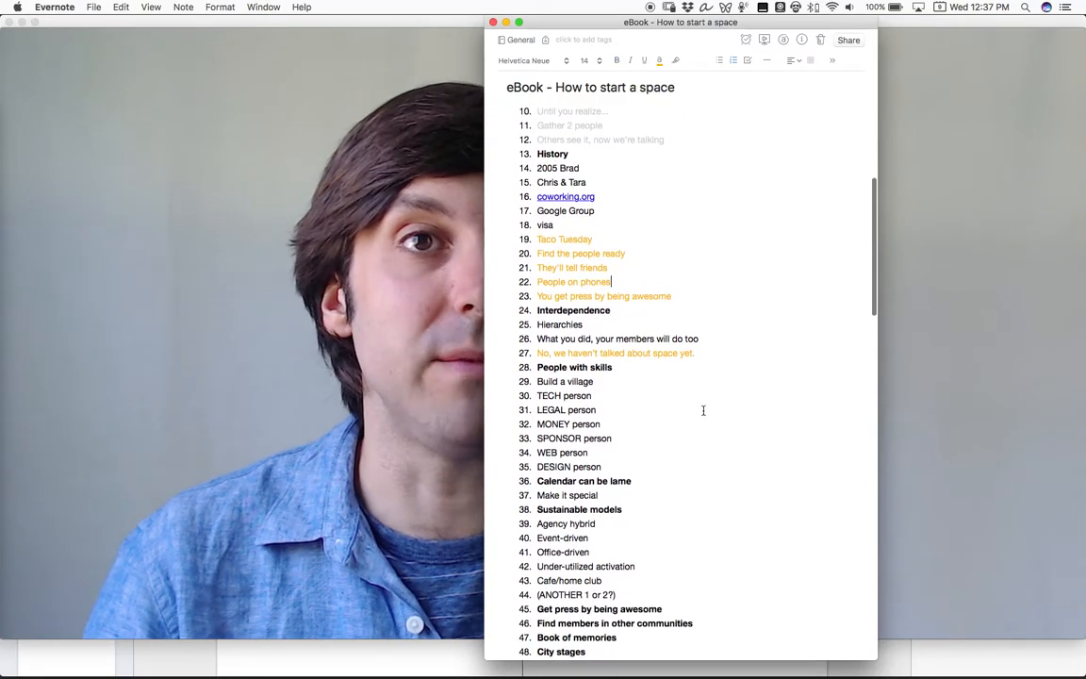
scroll(703, 415, "down", 3)
scroll(704, 415, "down", 3)
scroll(703, 415, "down", 3)
scroll(704, 415, "down", 3)
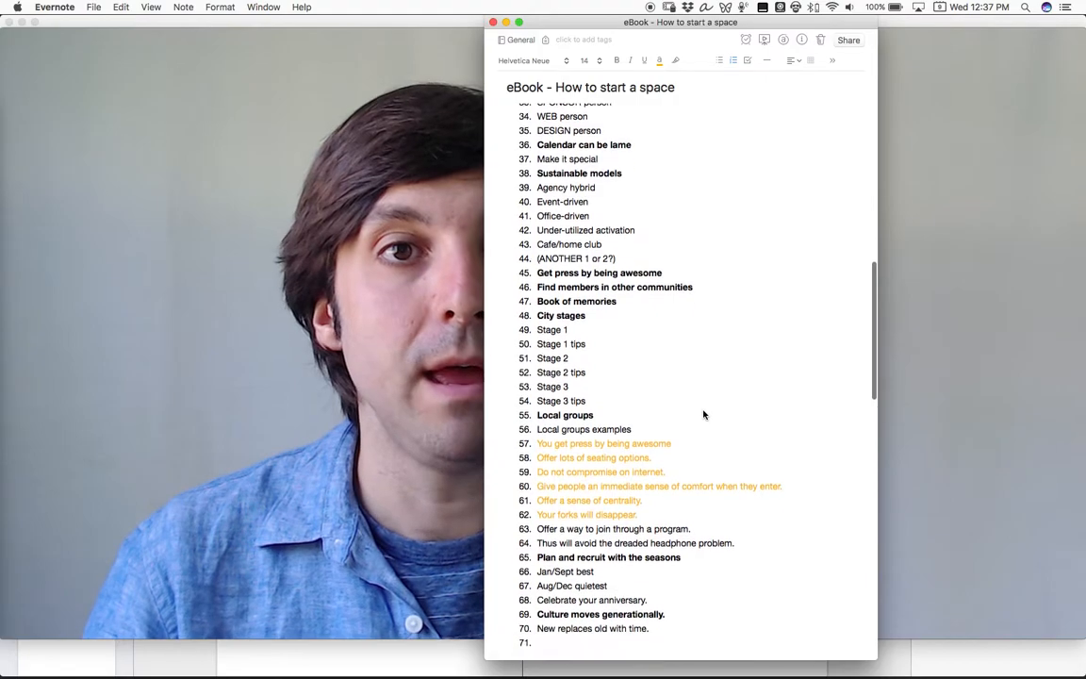
scroll(703, 414, "down", 2)
left_click(594, 588)
scroll(594, 588, "up", 1)
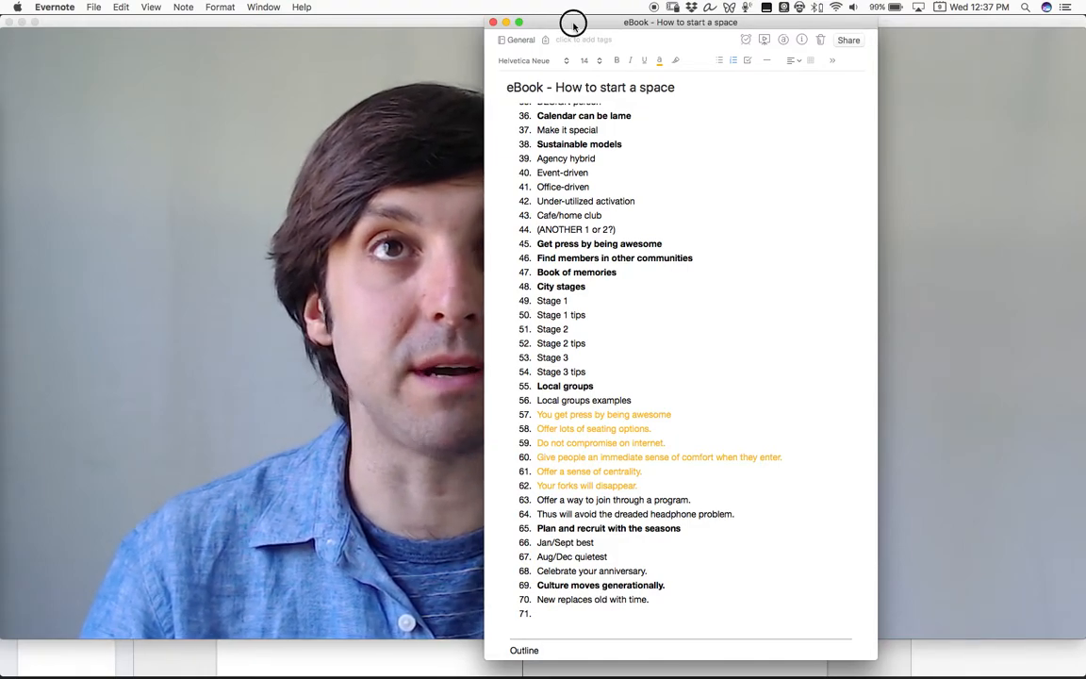
left_click_drag(587, 21, 388, 22)
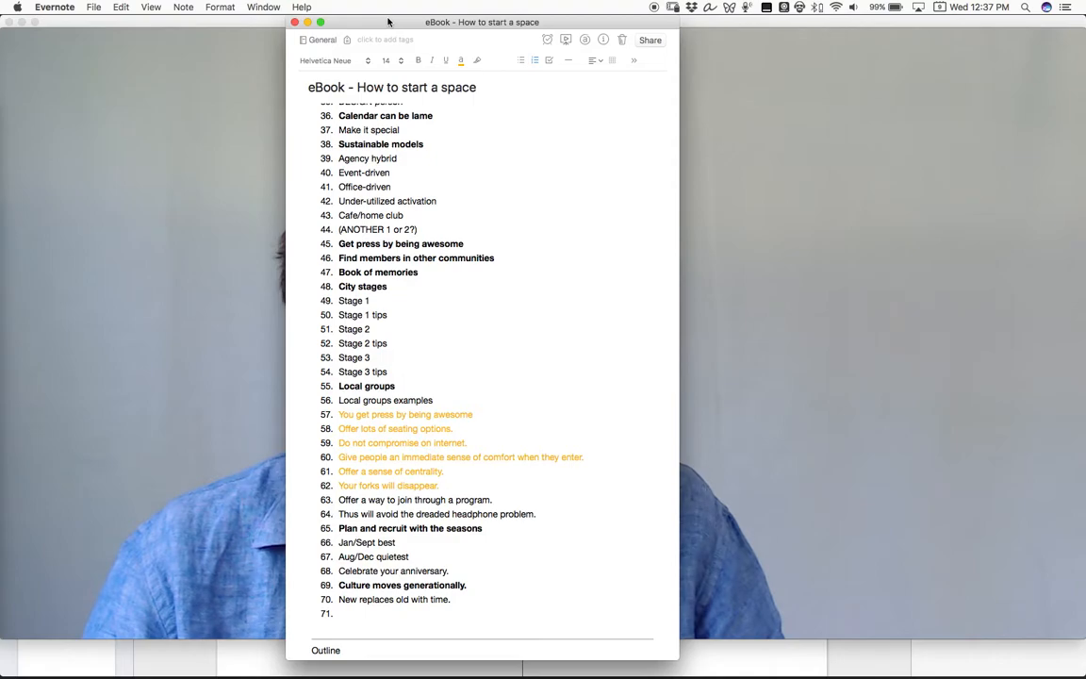
Step: Cycle through the open applications with Cmd-Tab until the sketch-book document is frontmost
key("super+Tab")
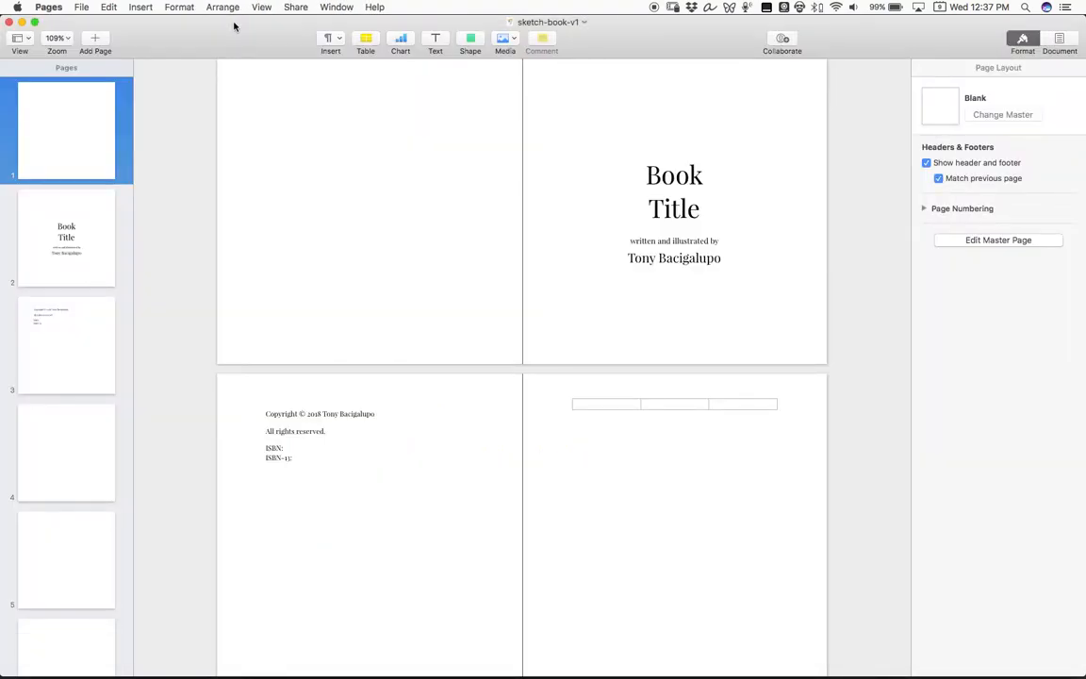
key("super+Tab")
key("super+shift+Tab")
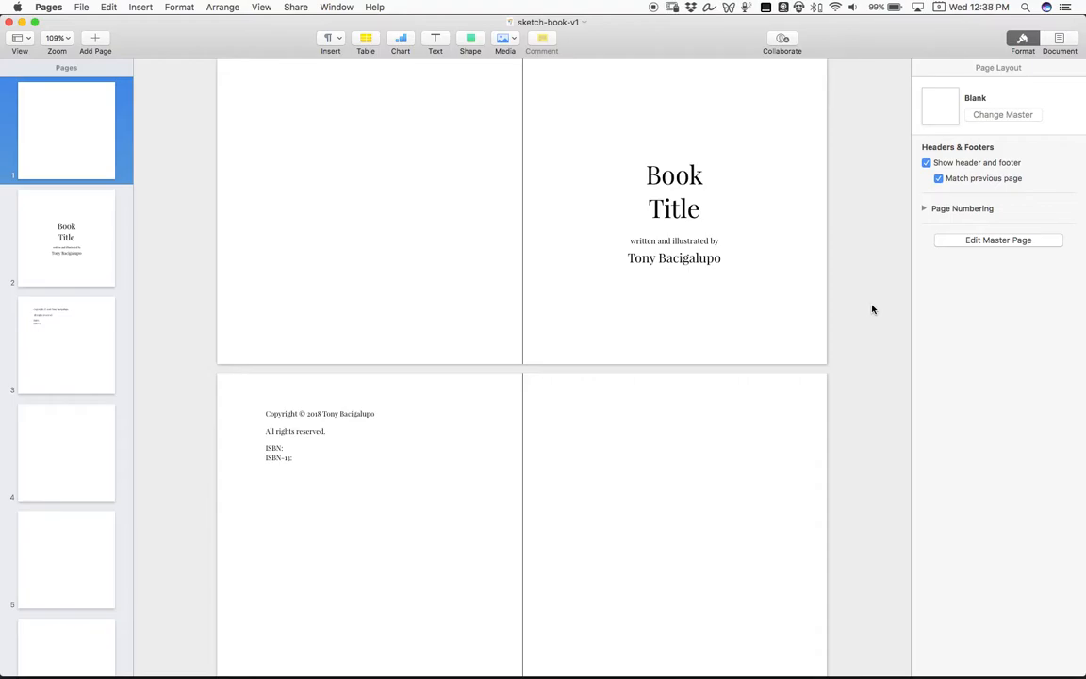
key("super+Tab")
key("Tab")
key("Tab")
key("Tab")
key("Tab")
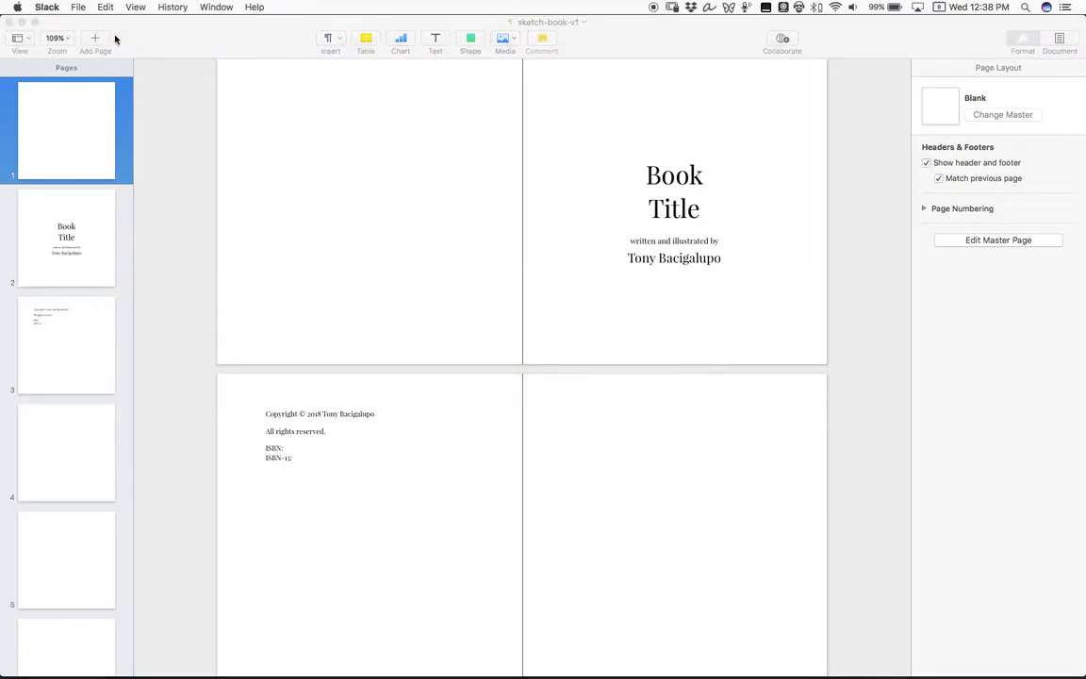
key("super+Tab")
key("Tab")
key("Tab")
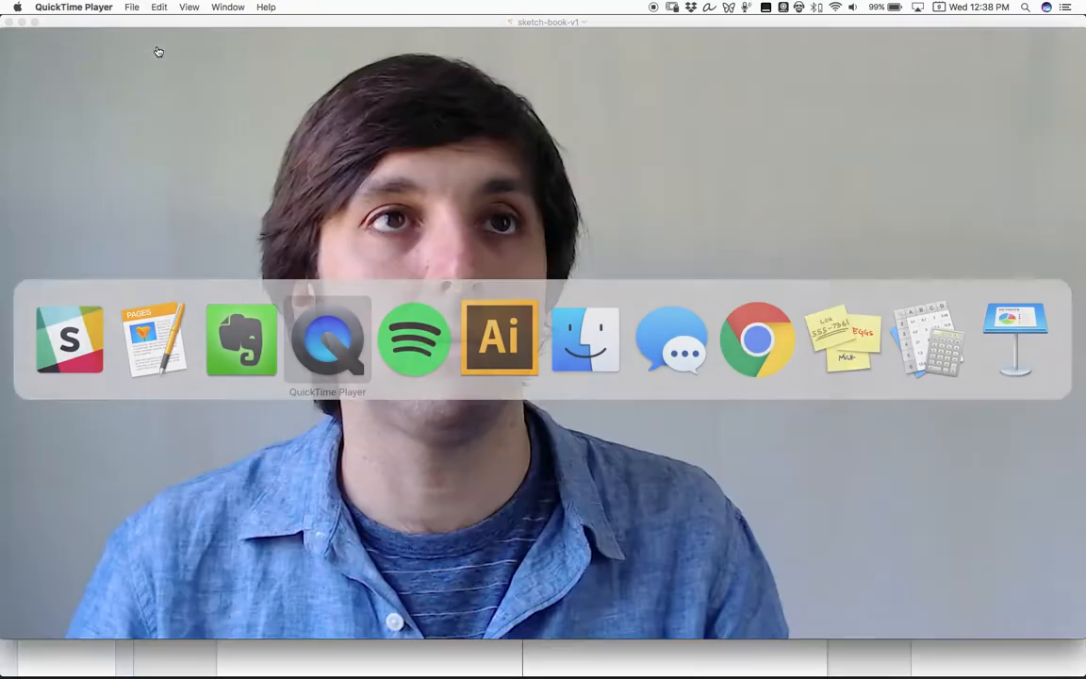
key("super+Tab")
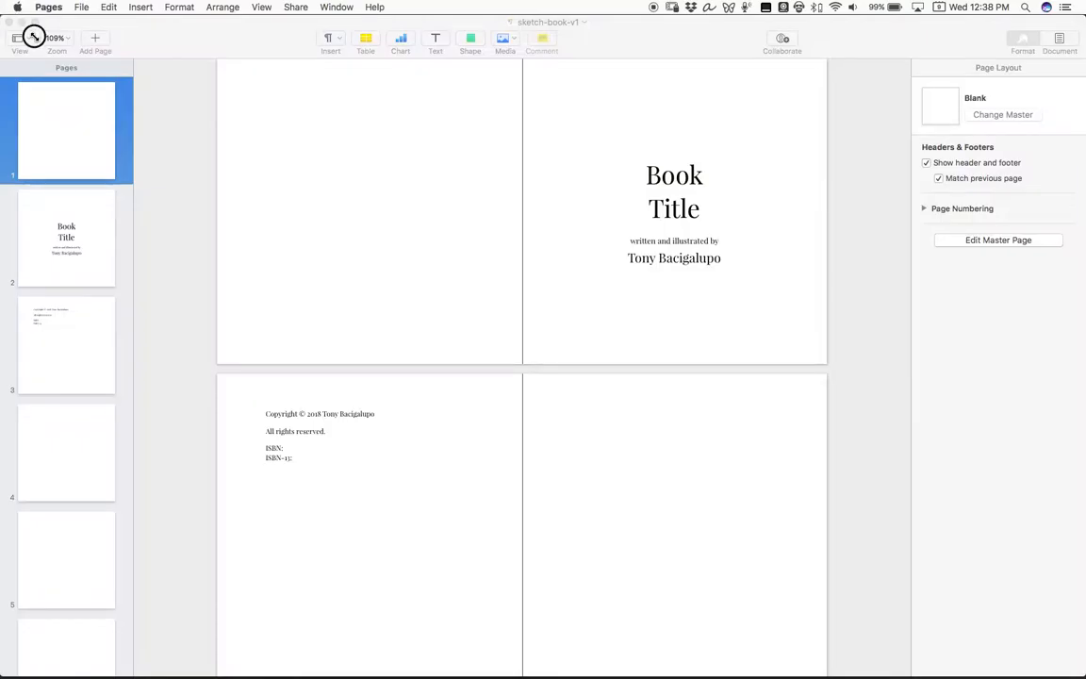
Step: Maximize the Pages document window and shrink the QuickTime webcam recording to a small window
left_click(365, 248)
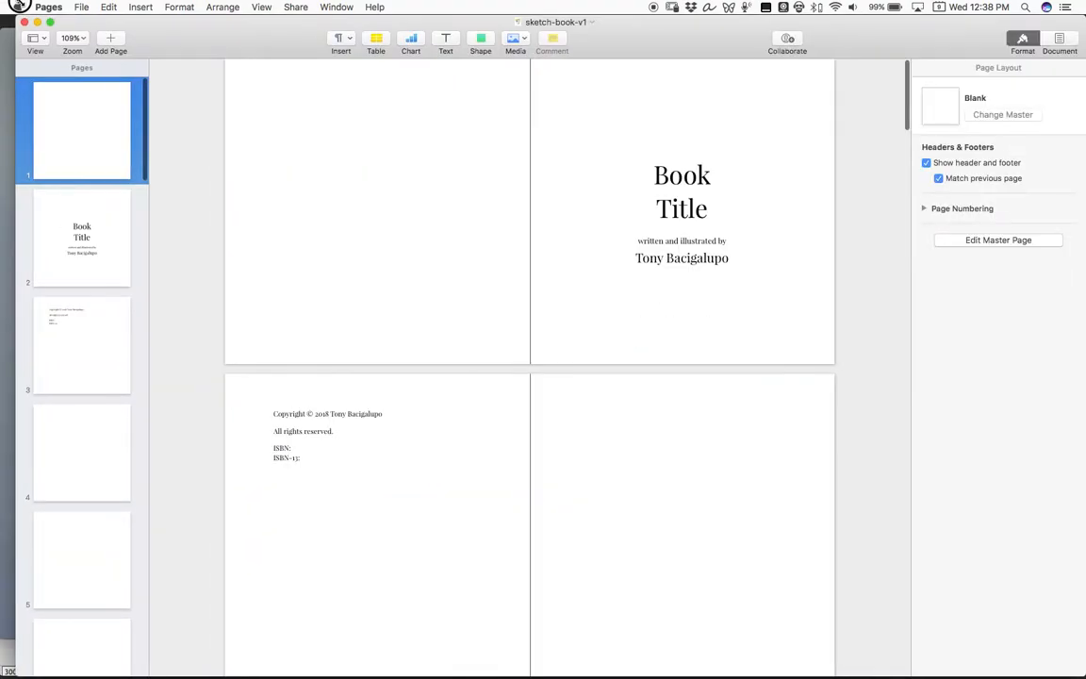
key("super+Tab")
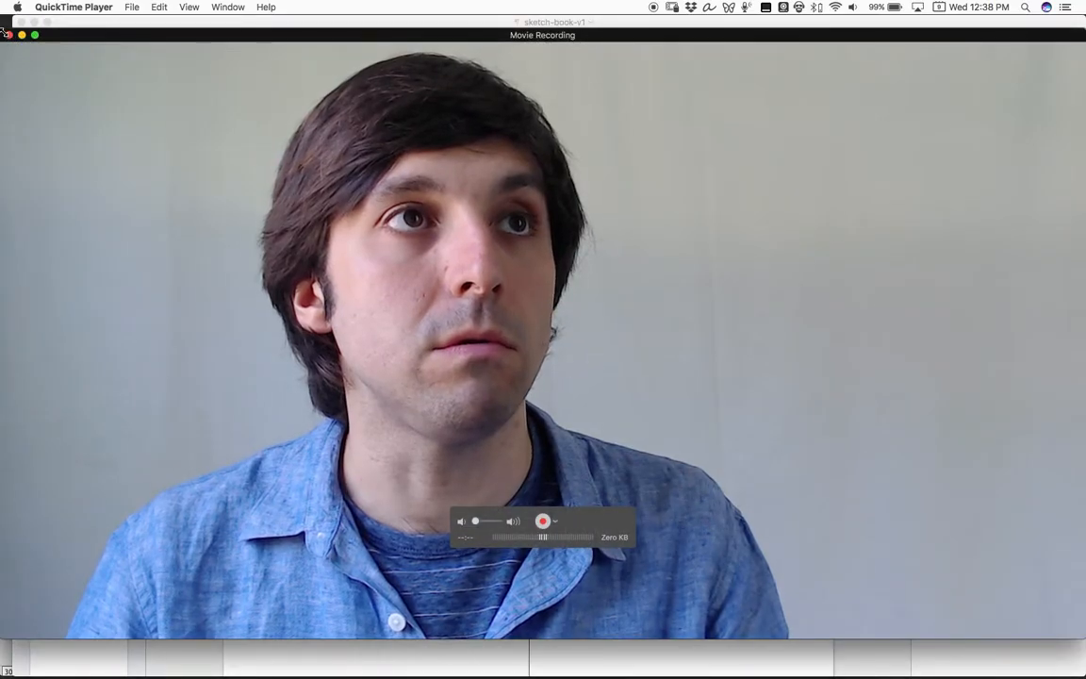
left_click(34, 36)
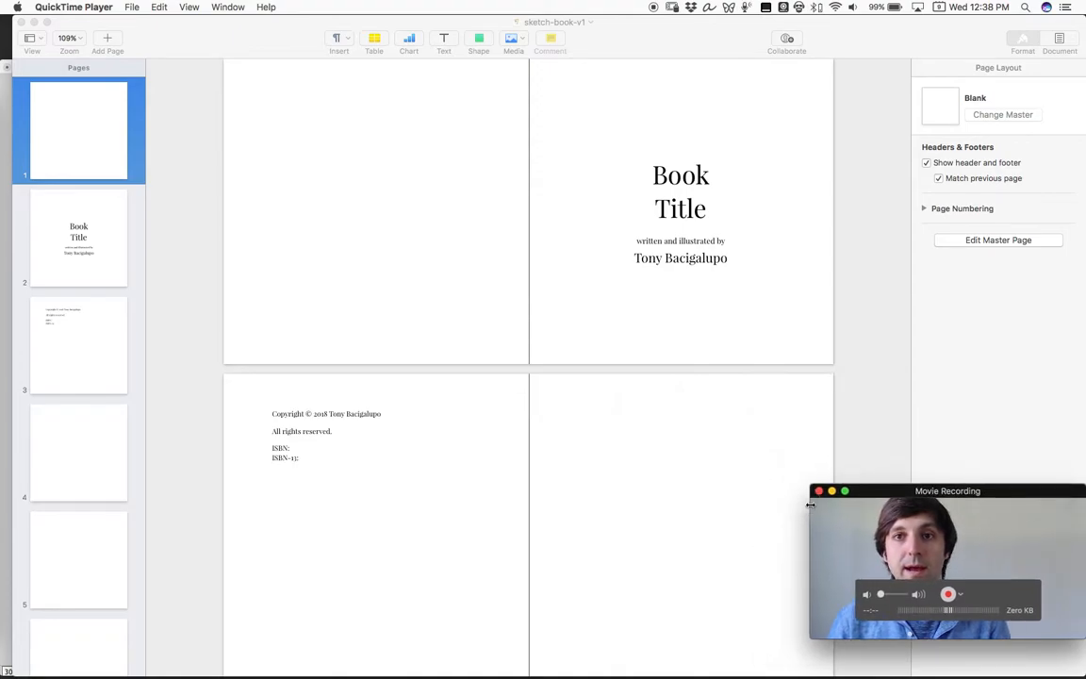
Step: Return to the sketch-book document and check the lonely-faces drawing and its text on pages 11–12
left_click(186, 24)
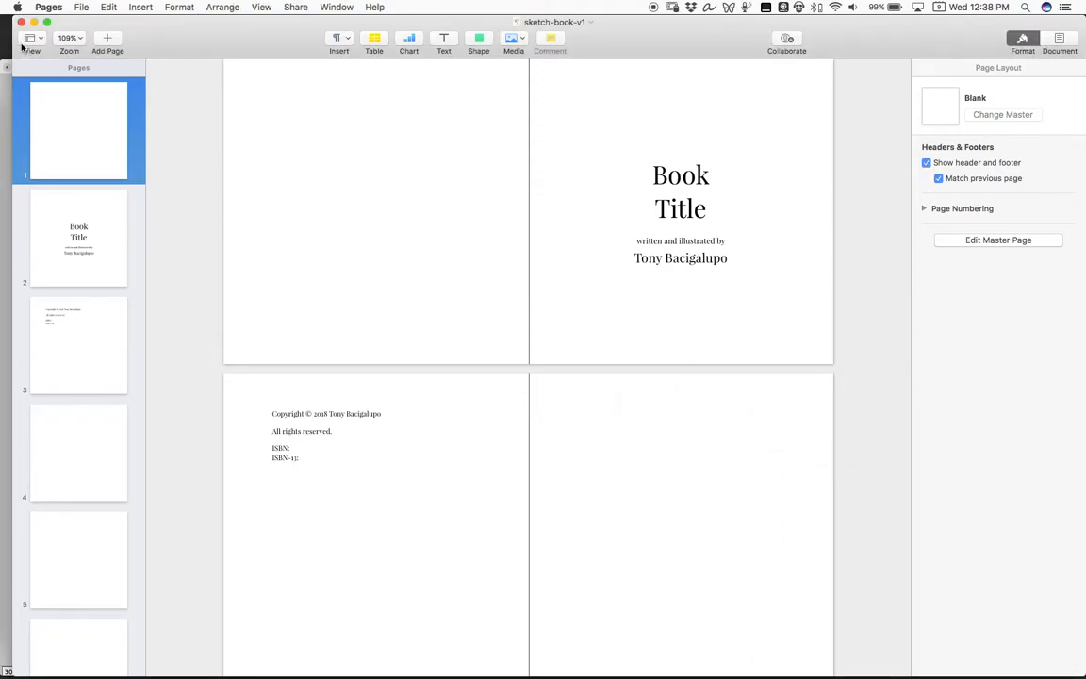
left_click_drag(13, 41, 3, 37)
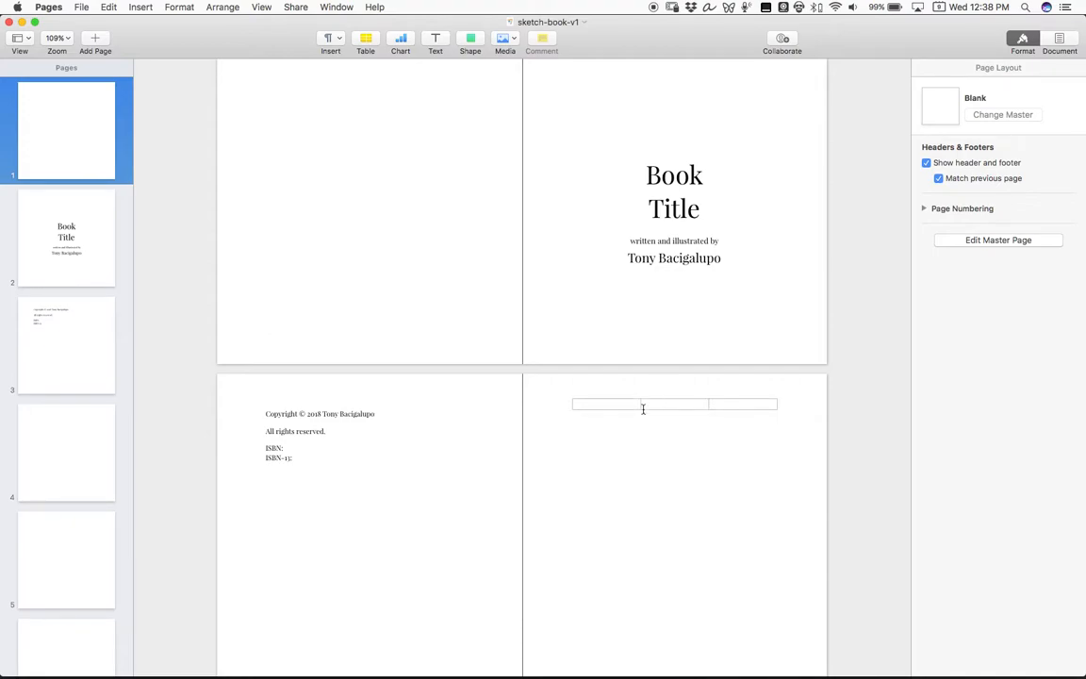
scroll(618, 483, "down", 5)
scroll(618, 484, "down", 5)
scroll(618, 484, "down", 5)
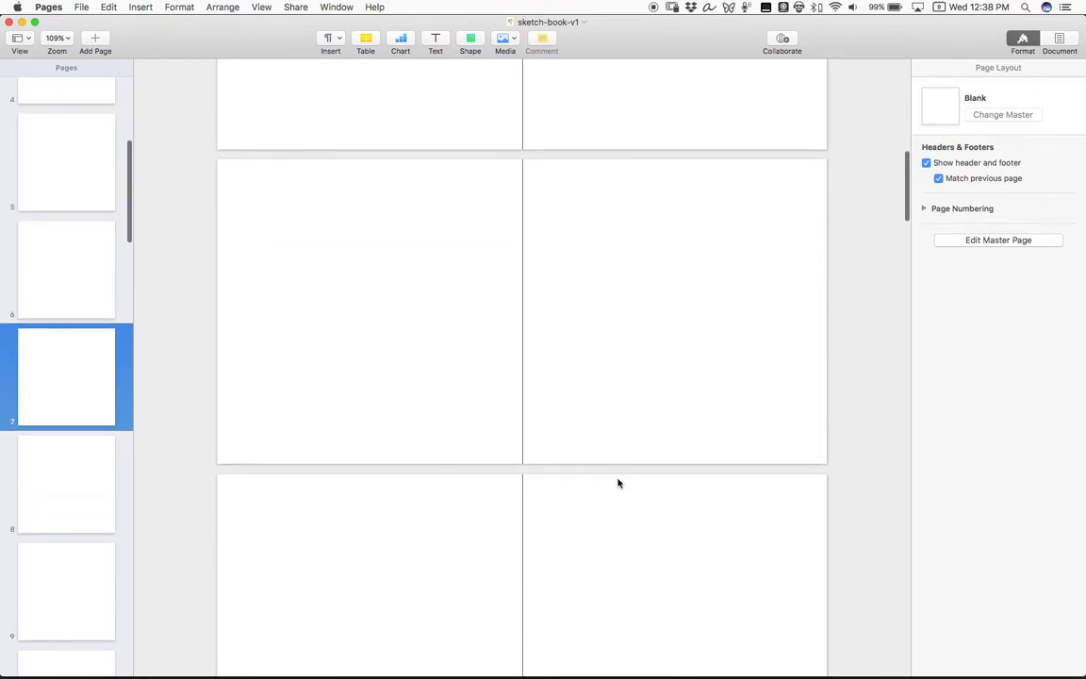
scroll(619, 483, "down", 5)
scroll(618, 484, "down", 5)
scroll(619, 483, "down", 2)
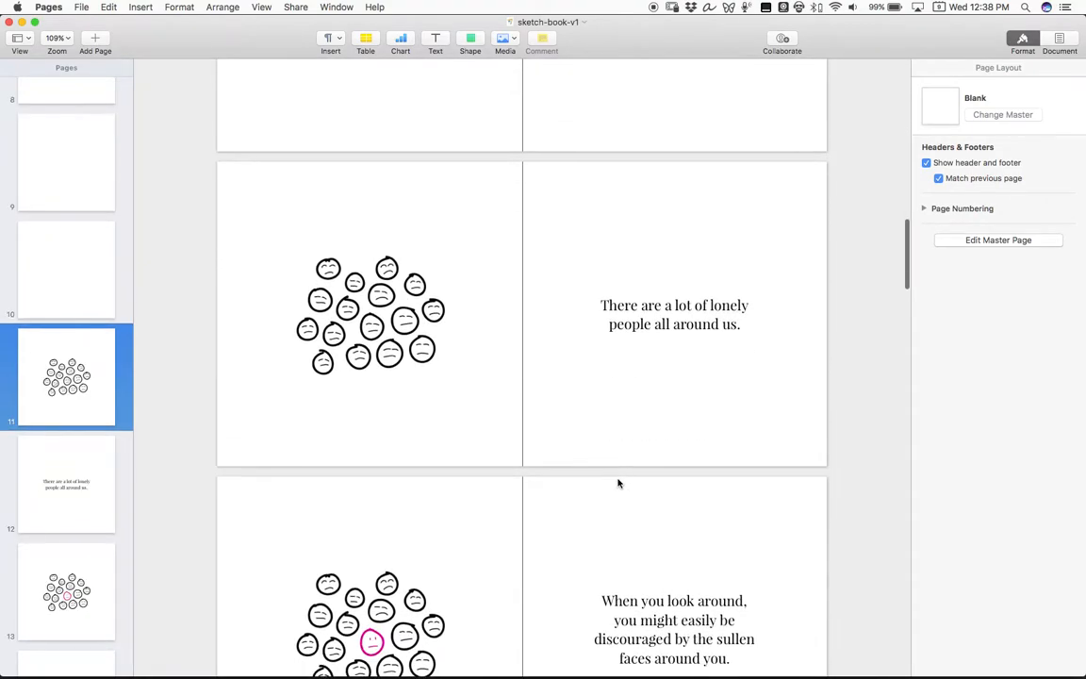
scroll(619, 484, "down", 1)
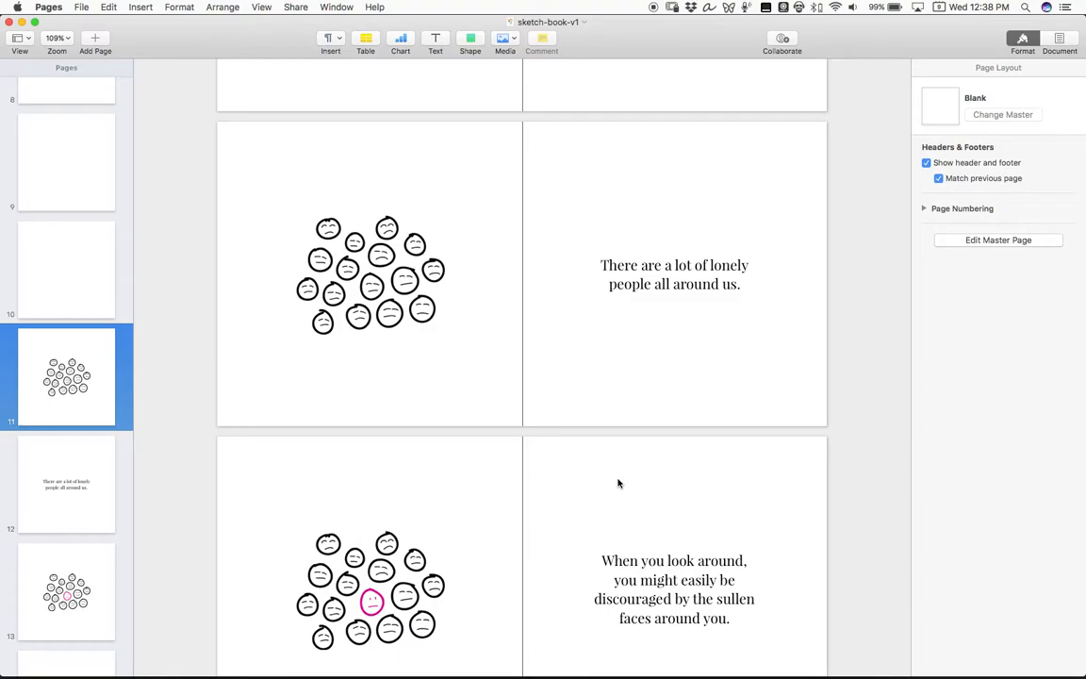
left_click(379, 323)
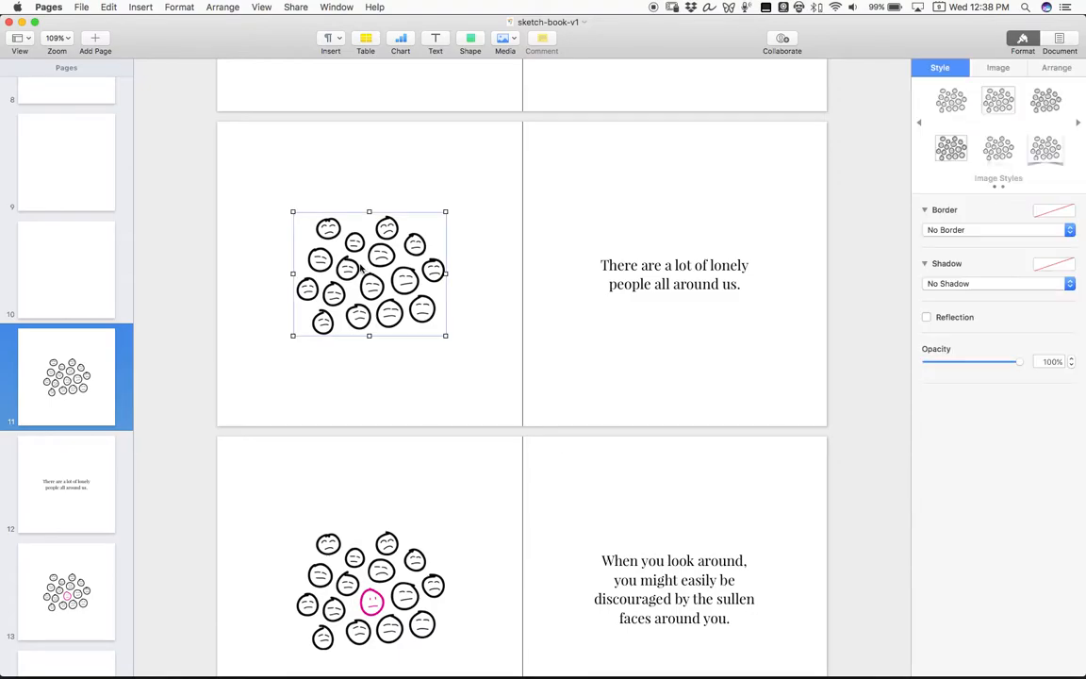
left_click(678, 276)
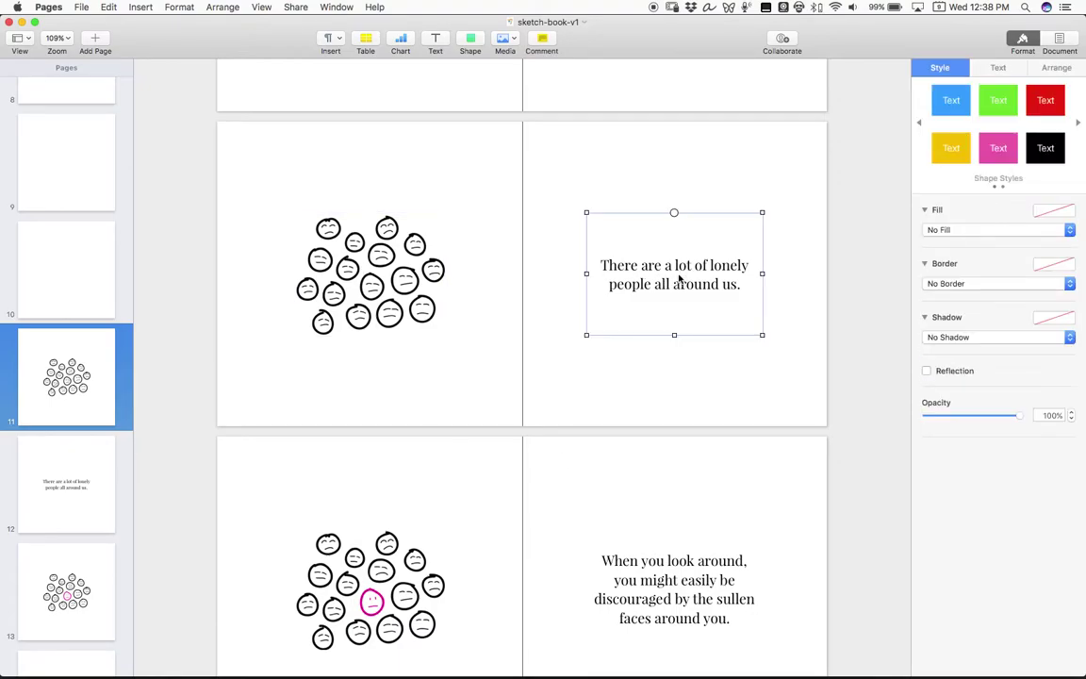
left_click(880, 290)
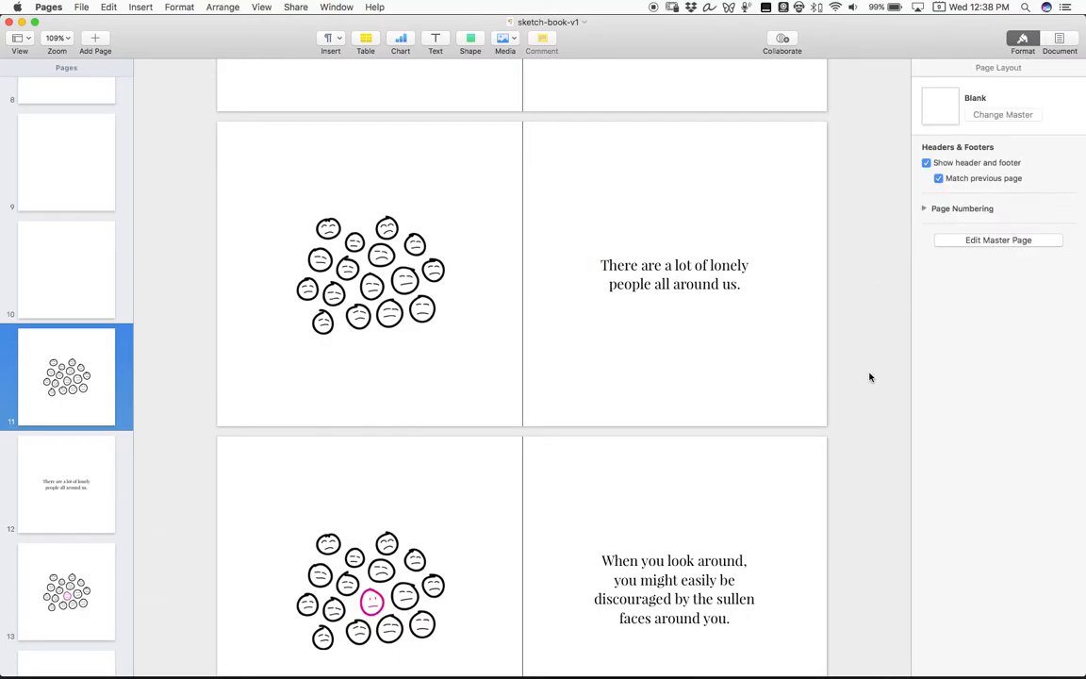
scroll(870, 377, "down", 5)
scroll(870, 377, "down", 5)
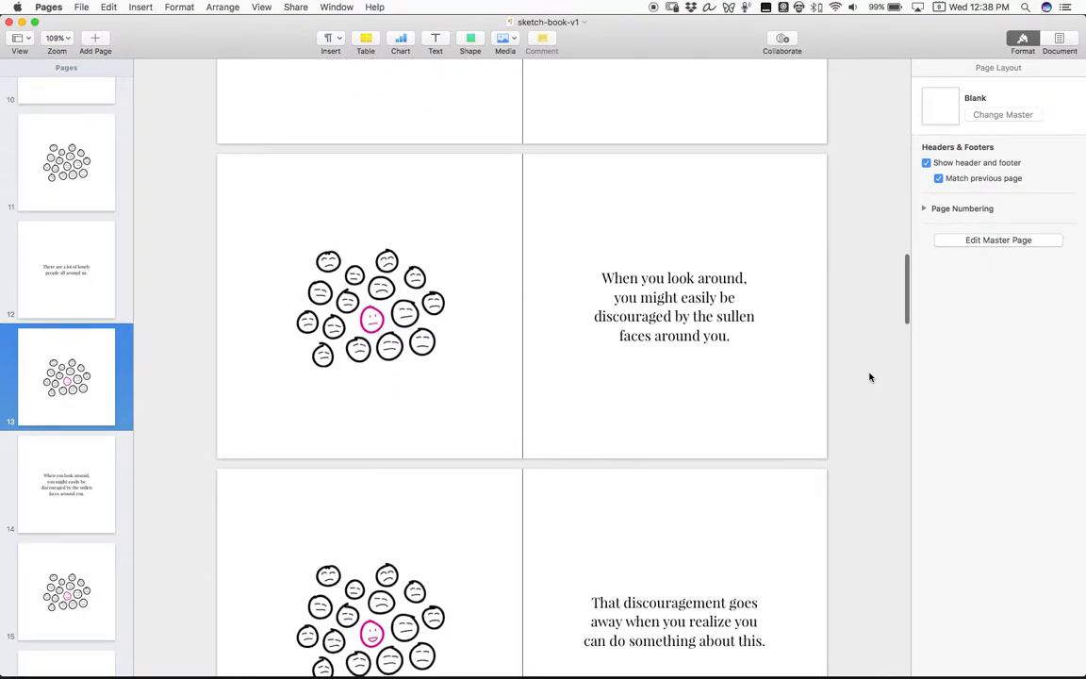
scroll(870, 377, "down", 2)
scroll(870, 377, "down", 2)
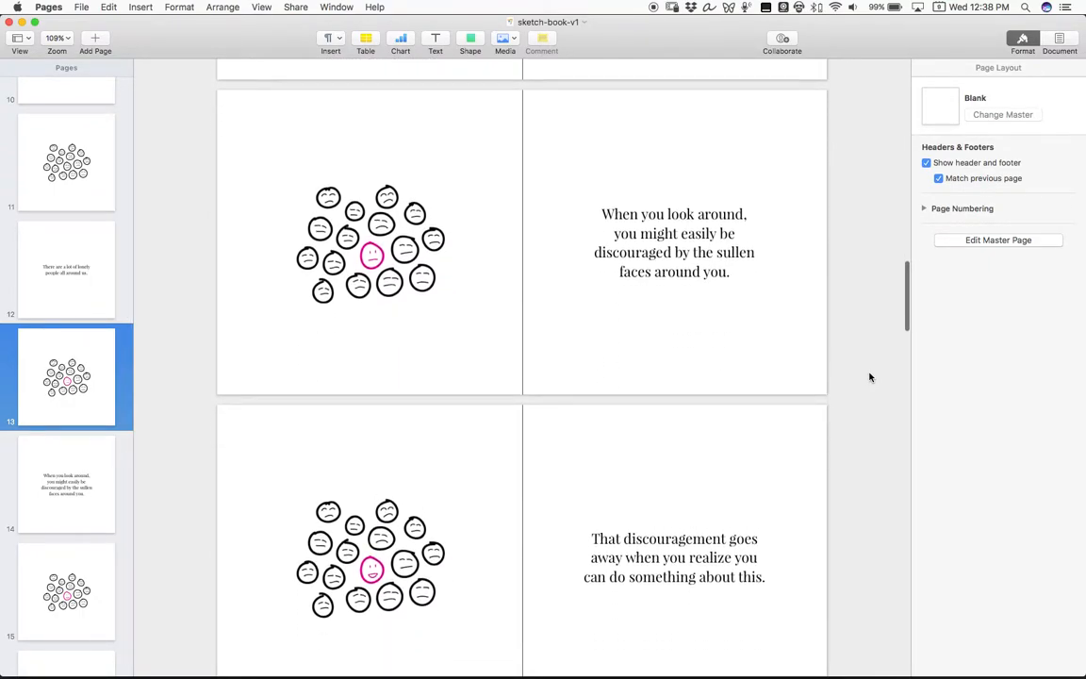
scroll(870, 378, "down", 2)
scroll(871, 377, "down", 3)
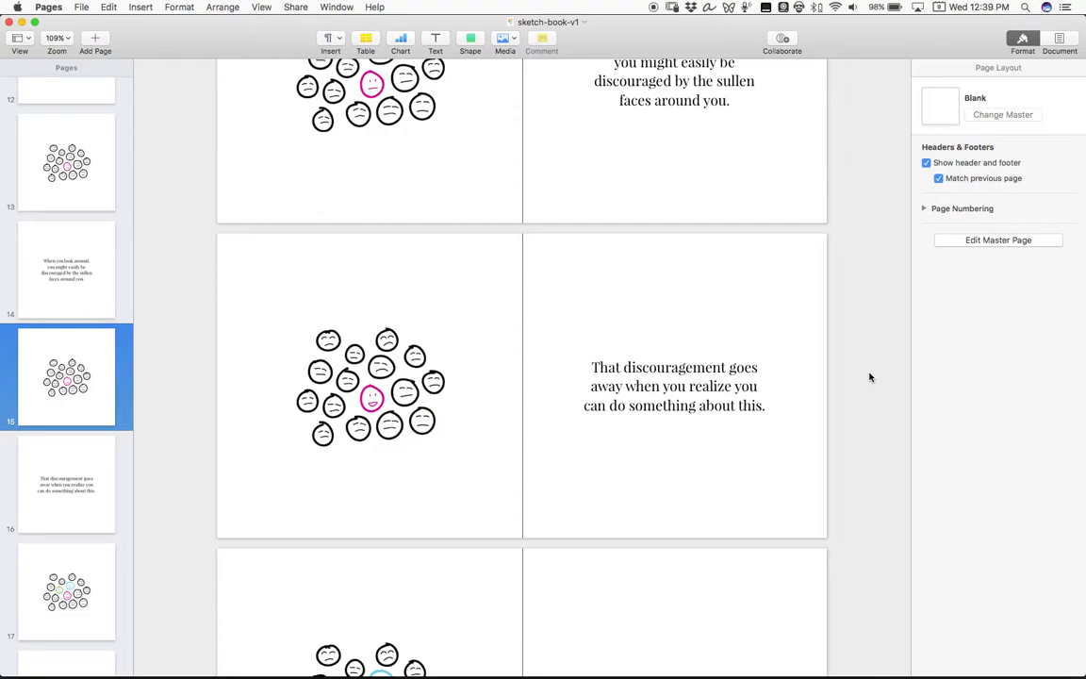
scroll(869, 377, "down", 5)
scroll(869, 377, "down", 5)
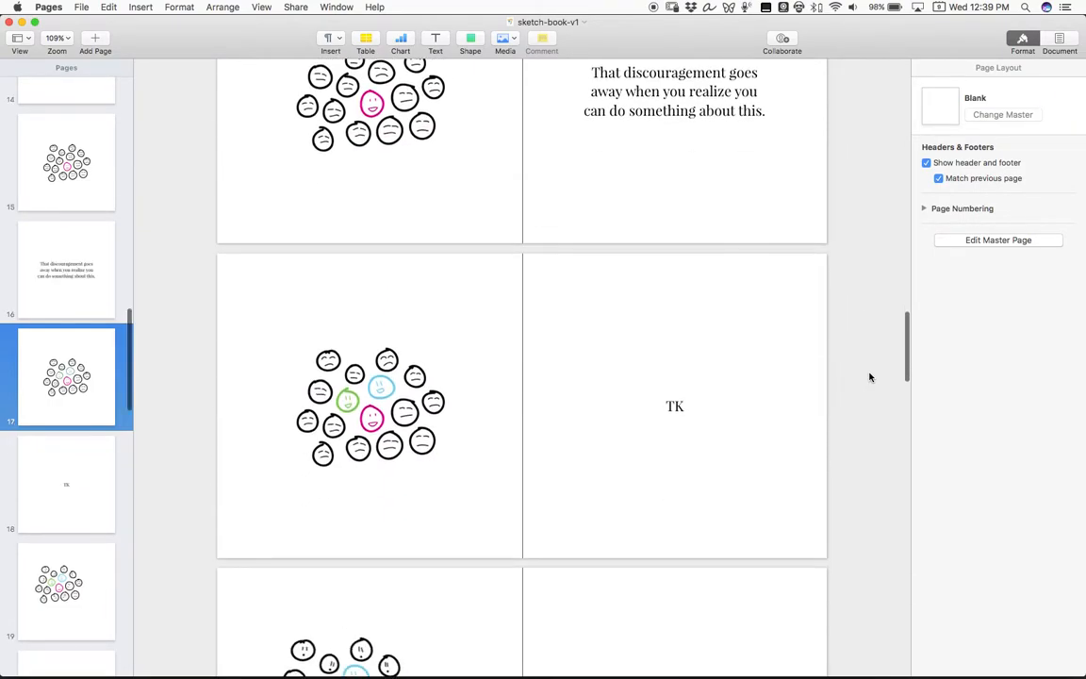
scroll(869, 377, "down", 2)
scroll(869, 377, "down", 3)
scroll(869, 378, "down", 5)
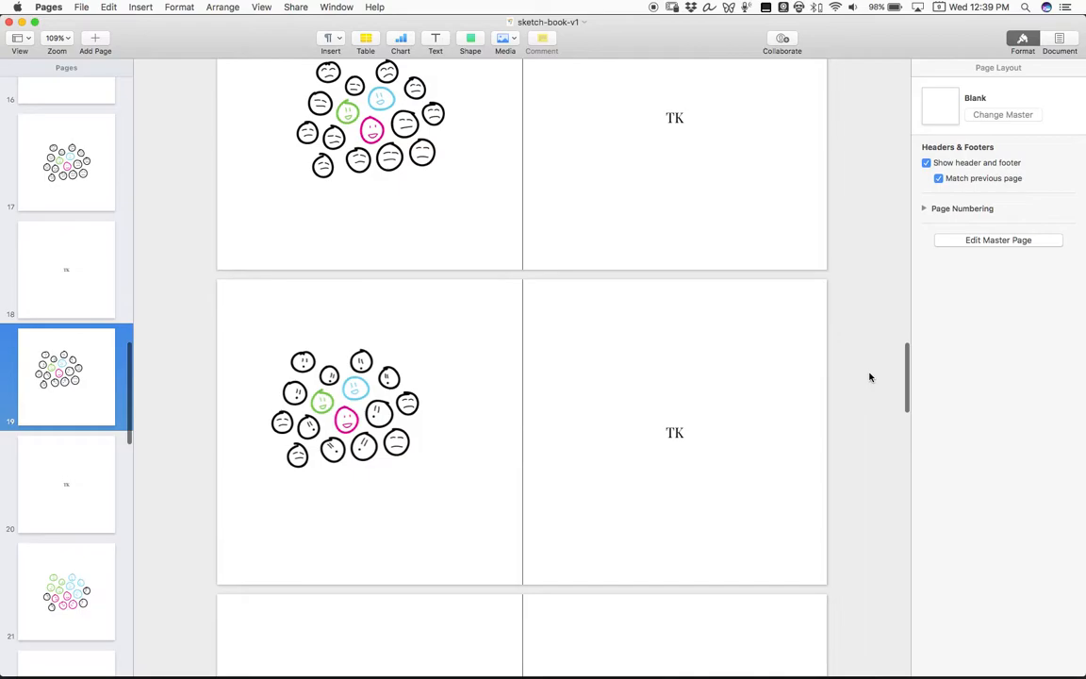
scroll(870, 377, "down", 2)
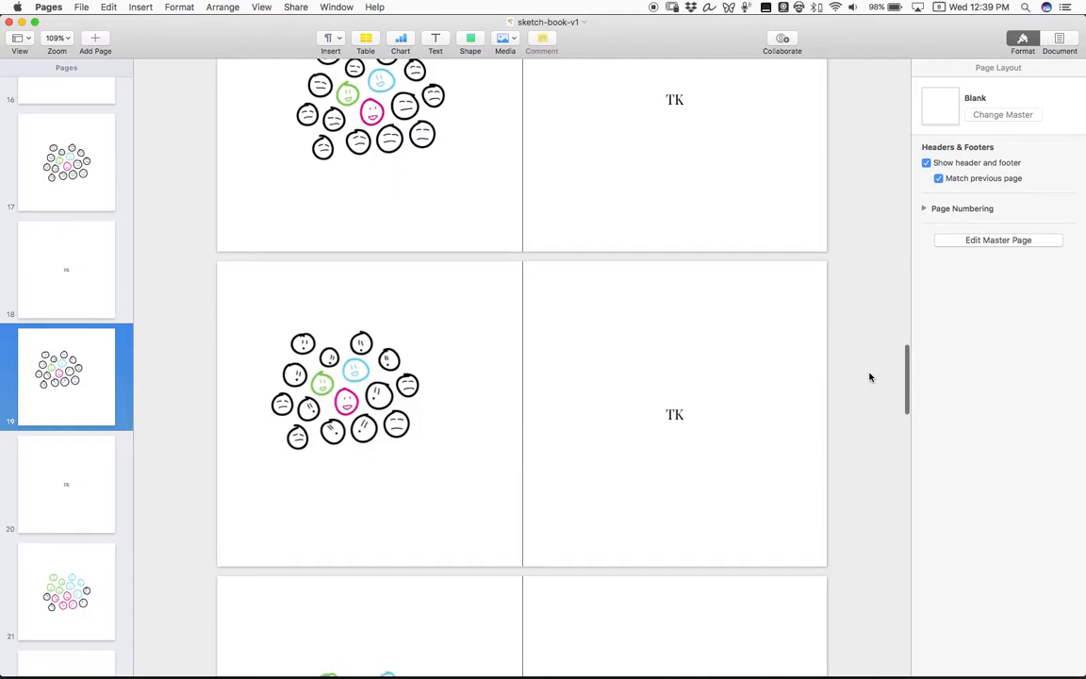
scroll(869, 378, "down", 5)
scroll(870, 377, "up", 4)
scroll(870, 377, "up", 3)
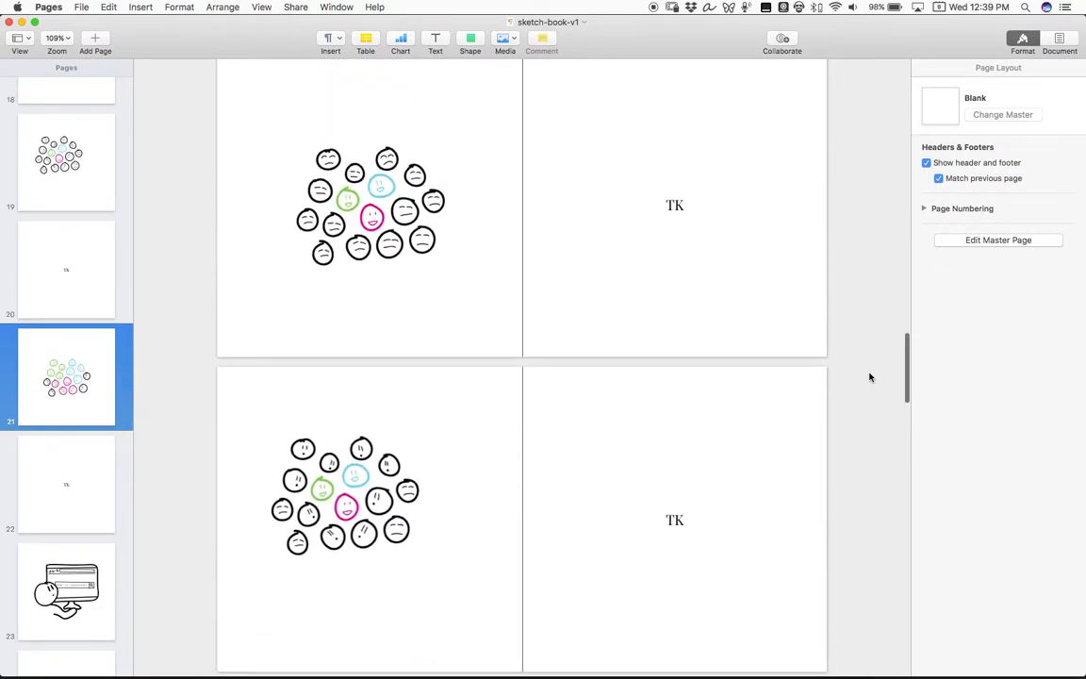
Step: Nudge the page 19 faces drawing into line, show rulers and verify alignment with temporary guides
left_click_drag(349, 328, 375, 356)
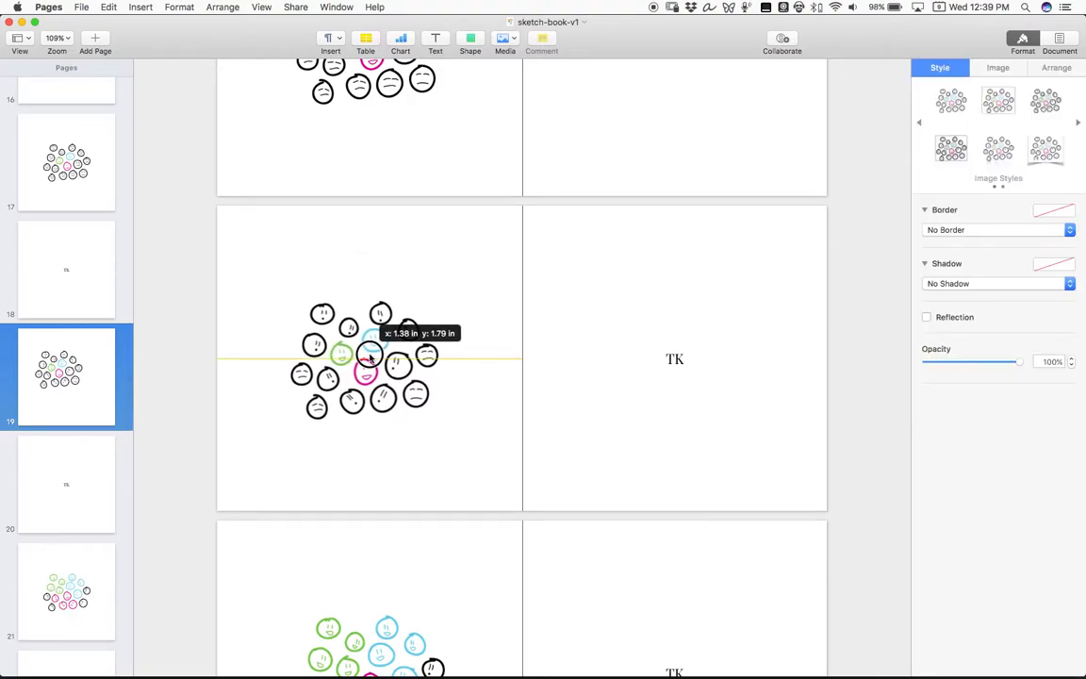
left_click(514, 354)
scroll(514, 354, "up", 5)
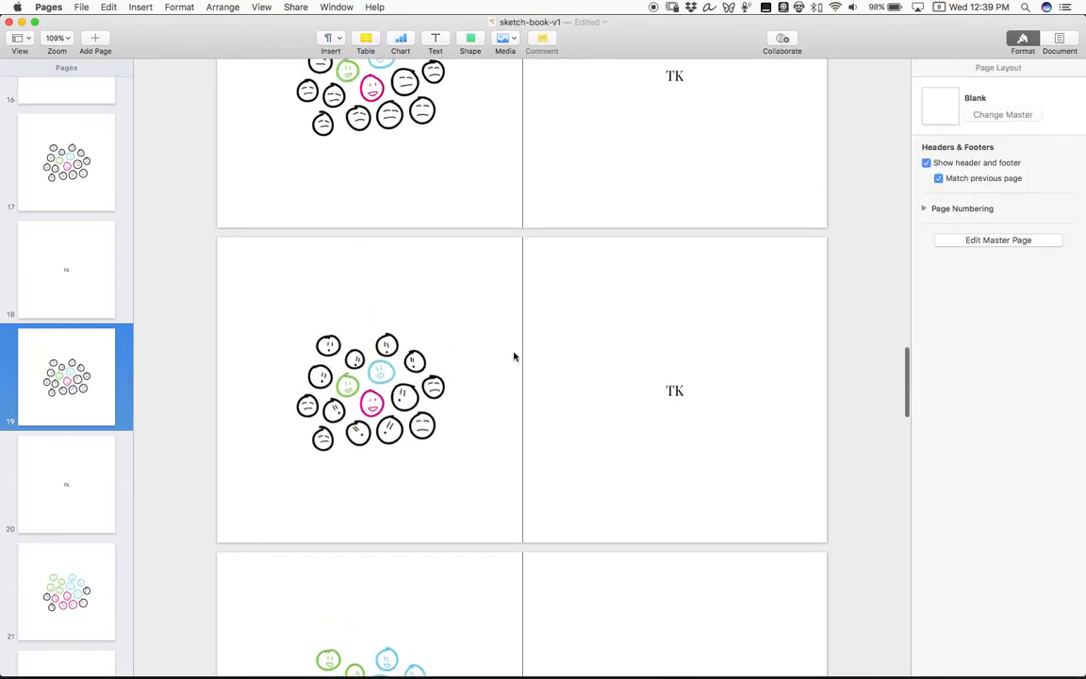
scroll(514, 354, "up", 5)
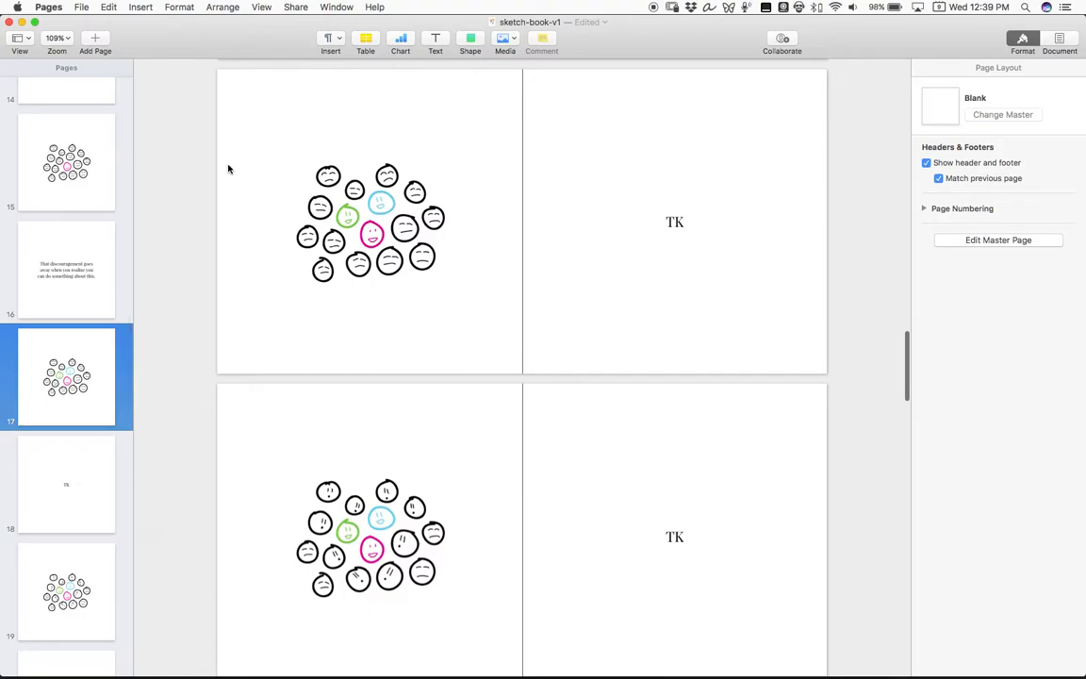
key("super+r")
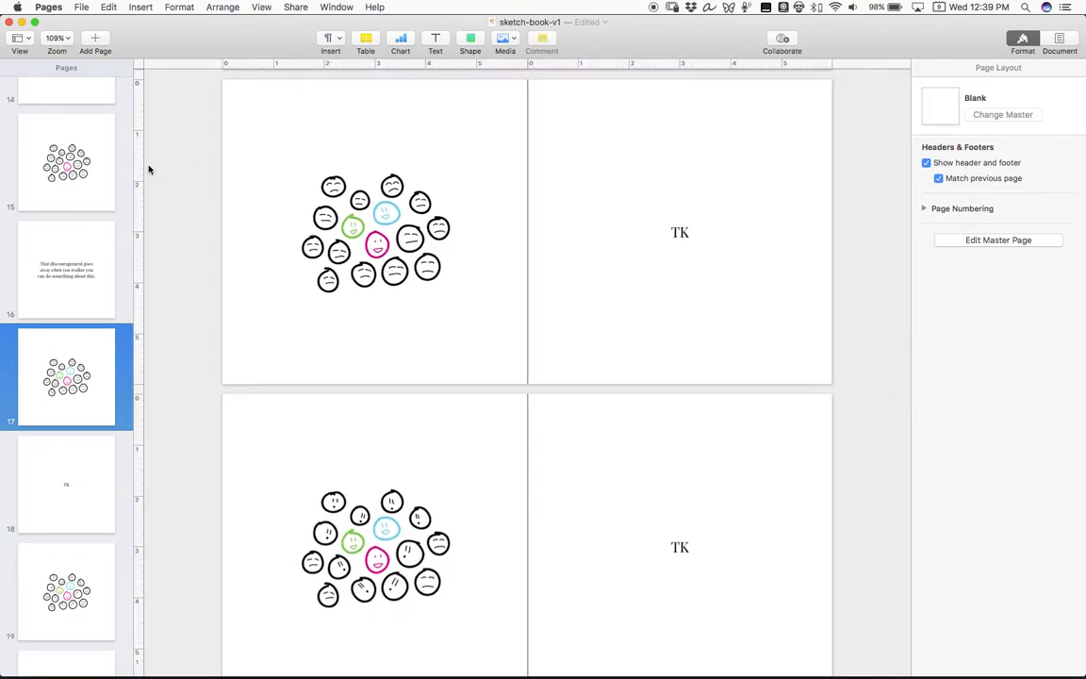
left_click_drag(142, 167, 303, 207)
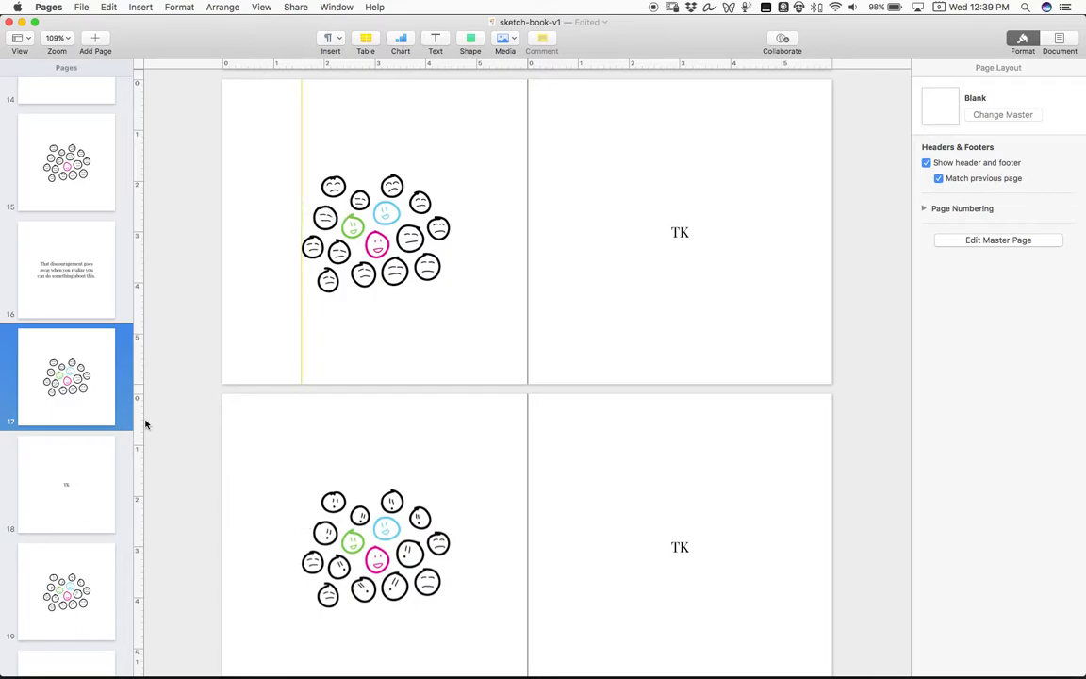
left_click_drag(141, 424, 301, 424)
key("super+z")
key("super+z")
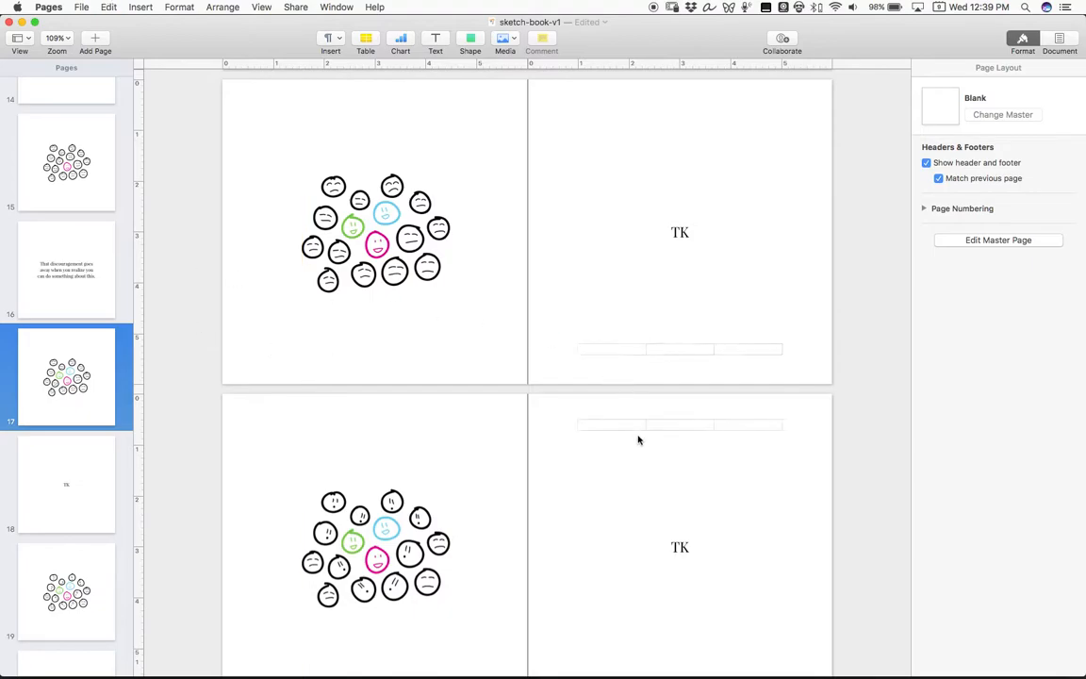
scroll(638, 440, "down", 5)
scroll(639, 440, "down", 5)
scroll(638, 443, "down", 5)
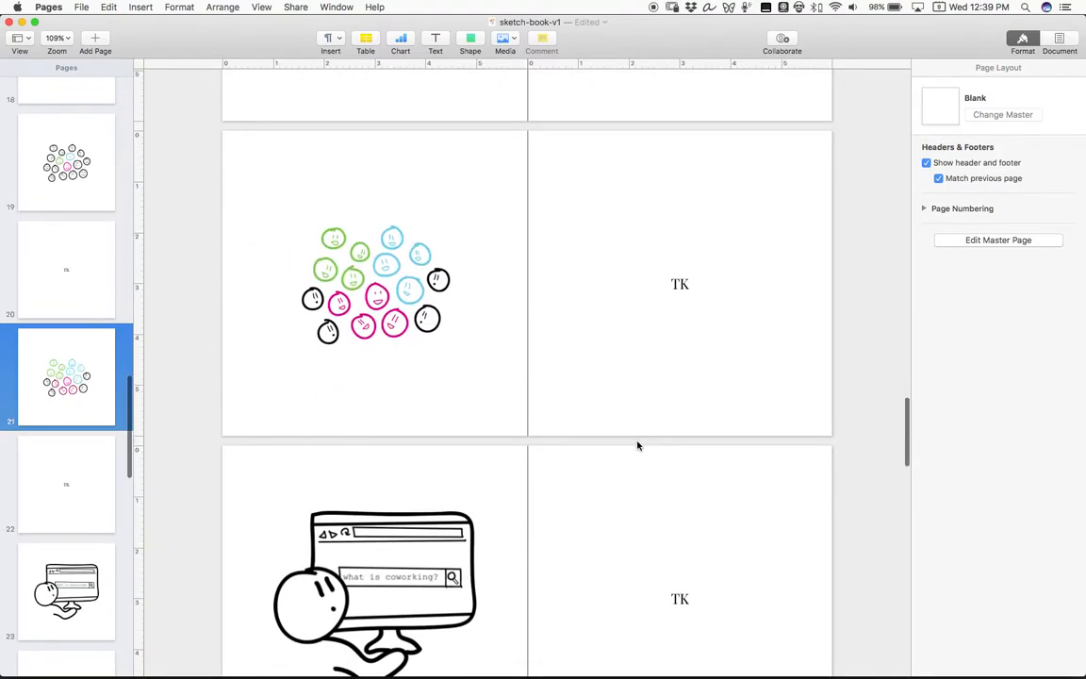
scroll(638, 445, "down", 5)
scroll(639, 445, "down", 5)
scroll(638, 445, "down", 5)
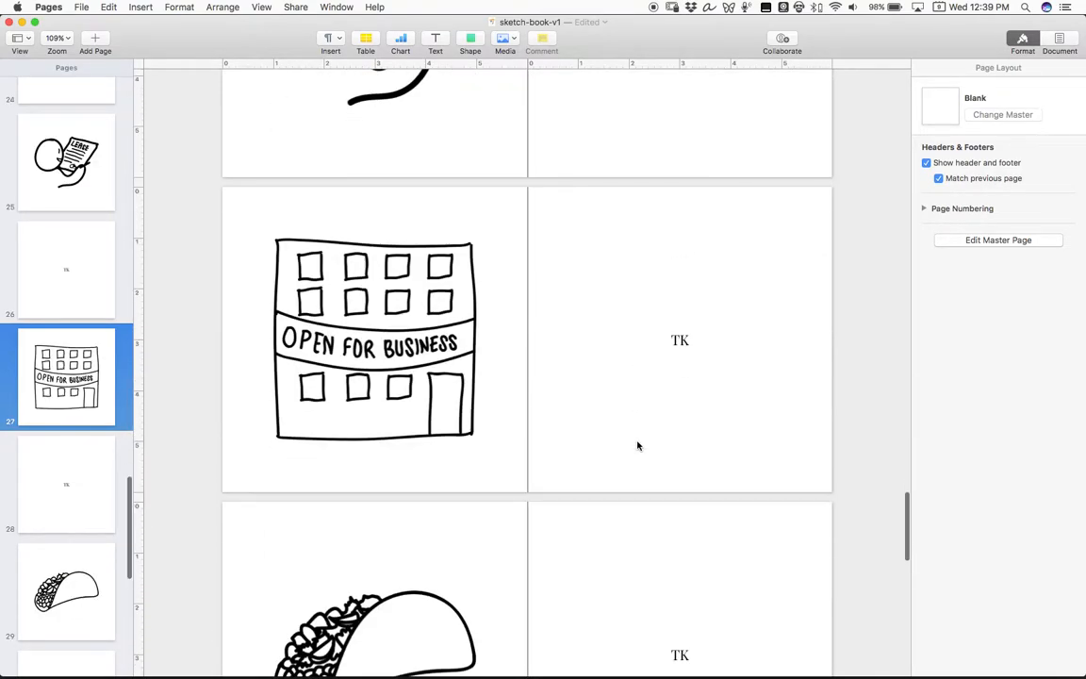
scroll(638, 445, "up", 5)
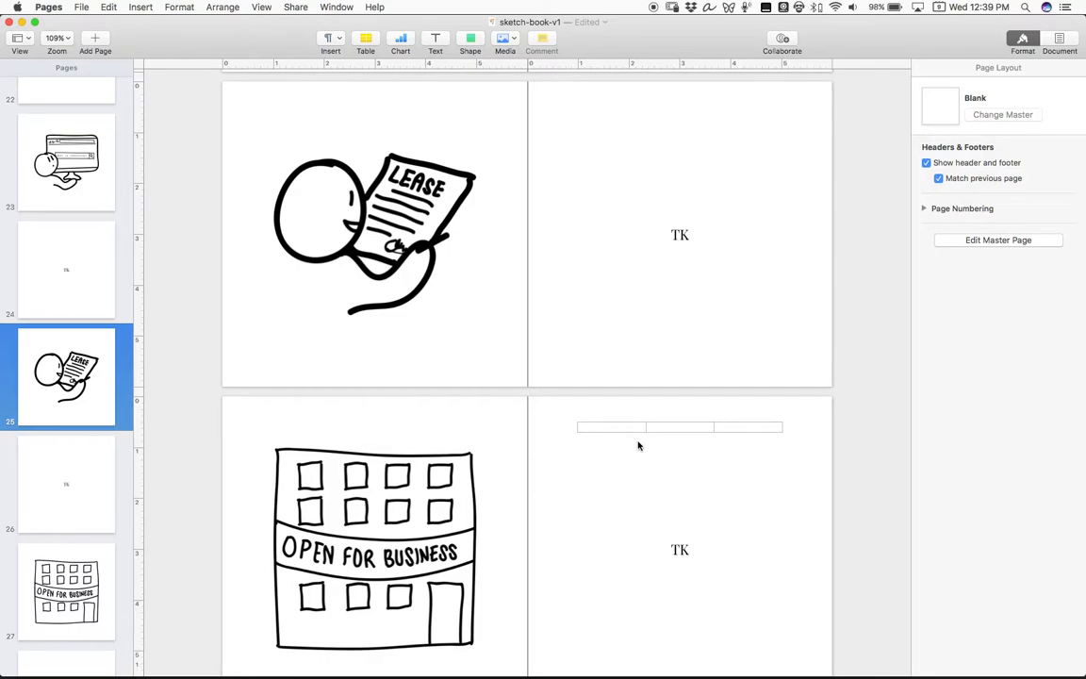
Step: Set the QuickTime webcam window to Float on Top and return to the Pages document with nothing selected
key("super+Tab")
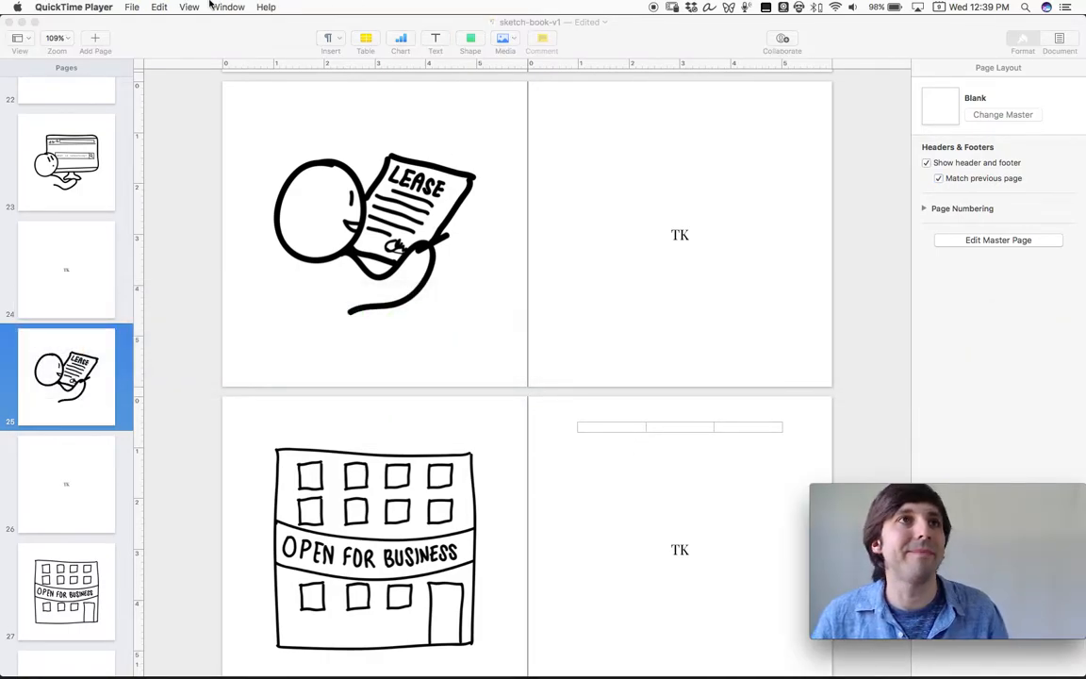
left_click(132, 7)
mouse_move(188, 7)
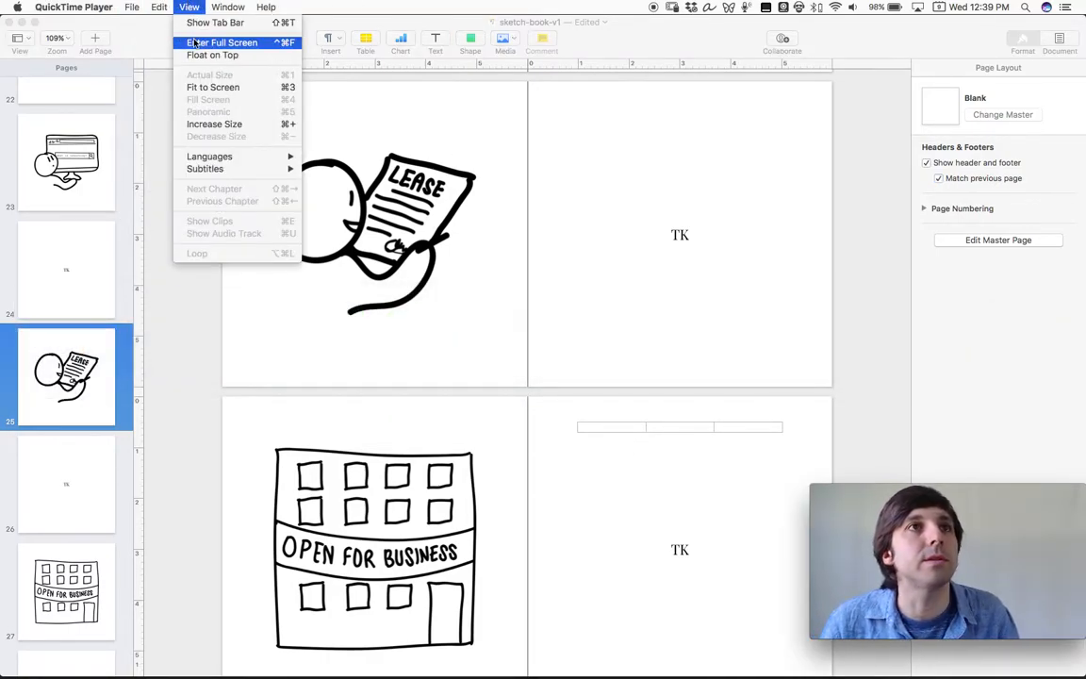
left_click(212, 55)
left_click(605, 517)
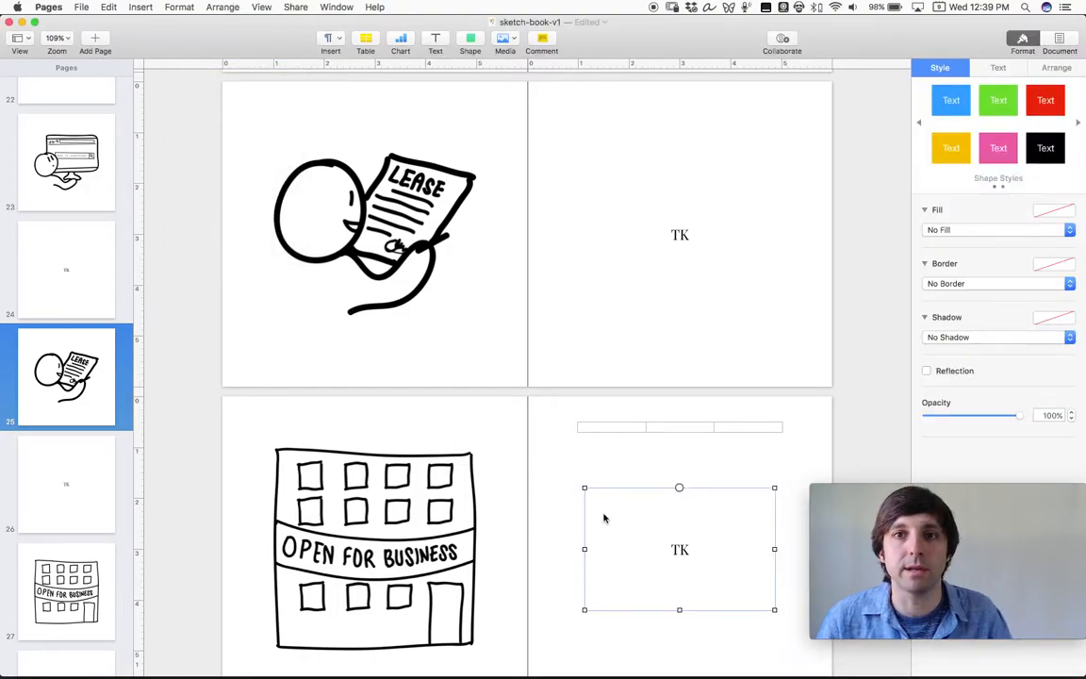
left_click(618, 319)
left_click(438, 328)
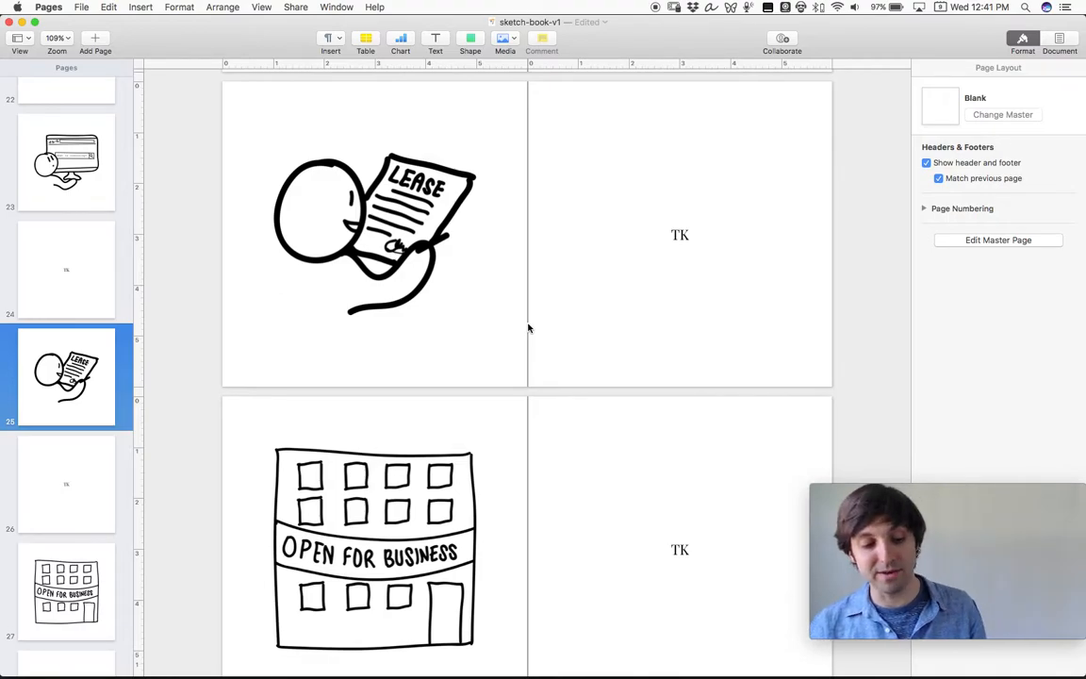
Step: Switch focus from Pages to QuickTime Player with Cmd-Tab
key("super+Tab")
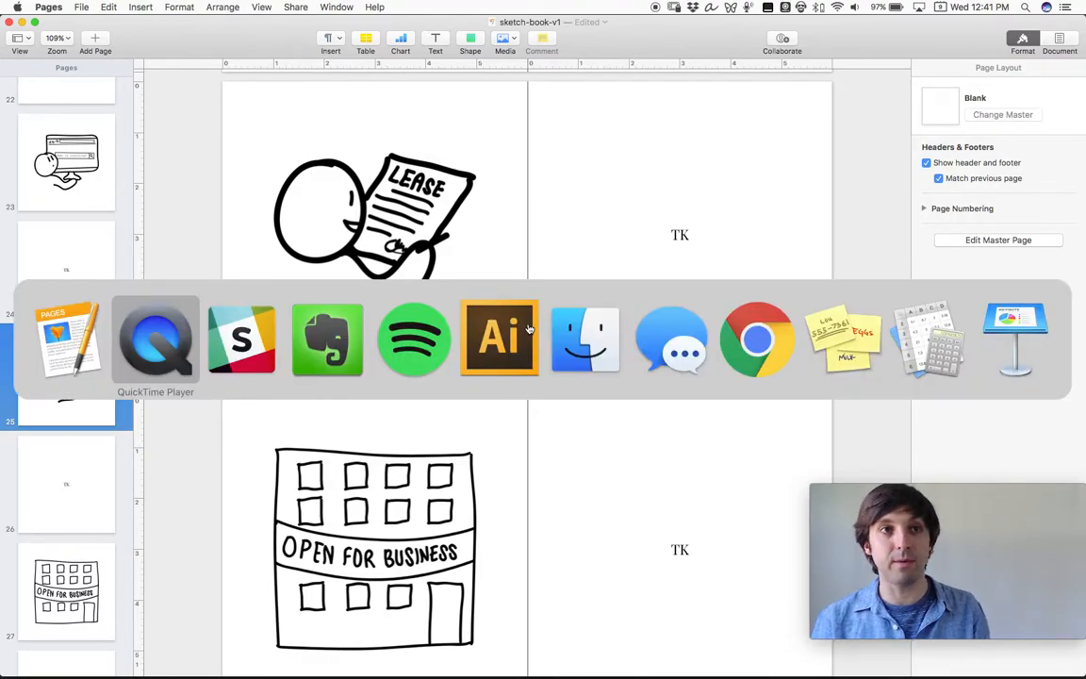